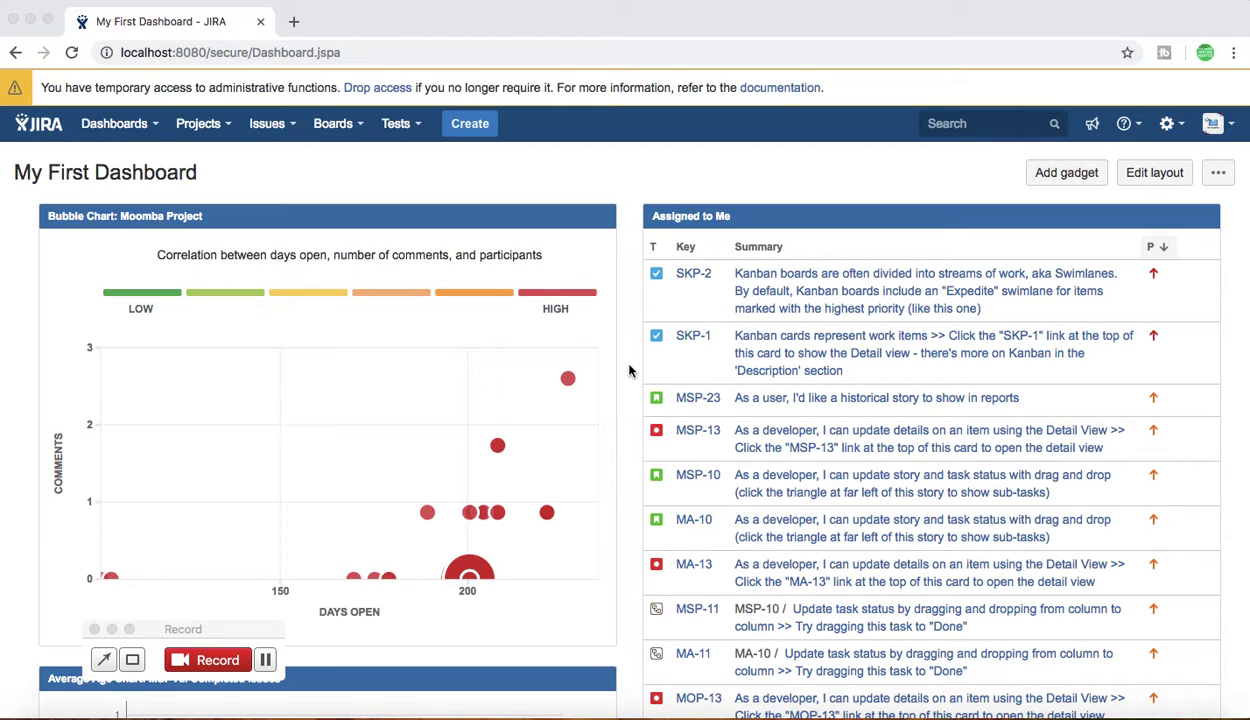
Go to Administration > Issues > Workflows to list JIRA's workflows.
click(855, 169)
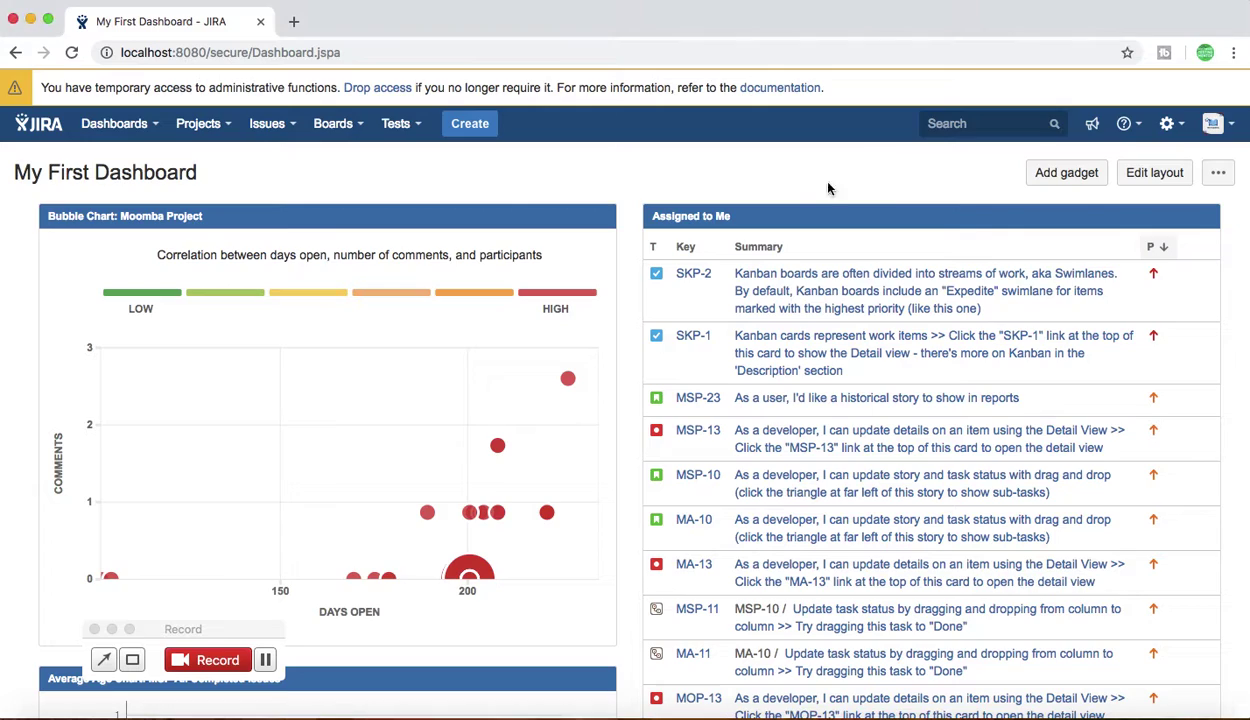
click(1170, 124)
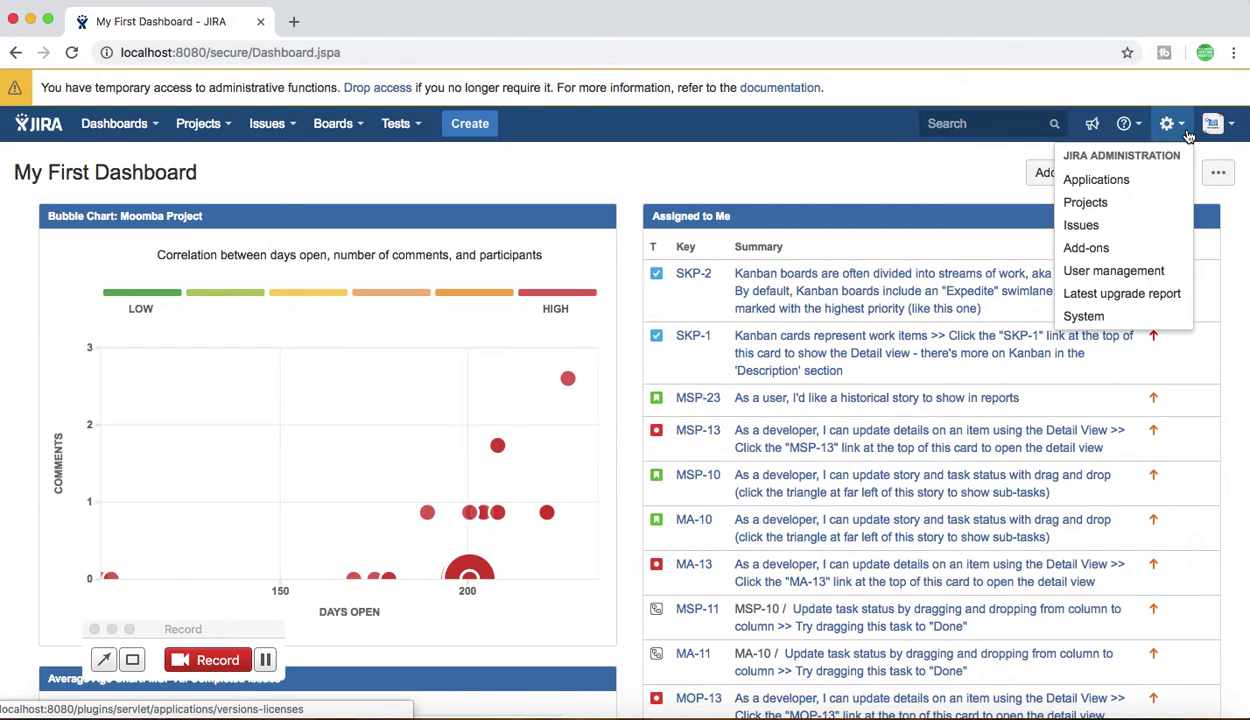
click(1114, 231)
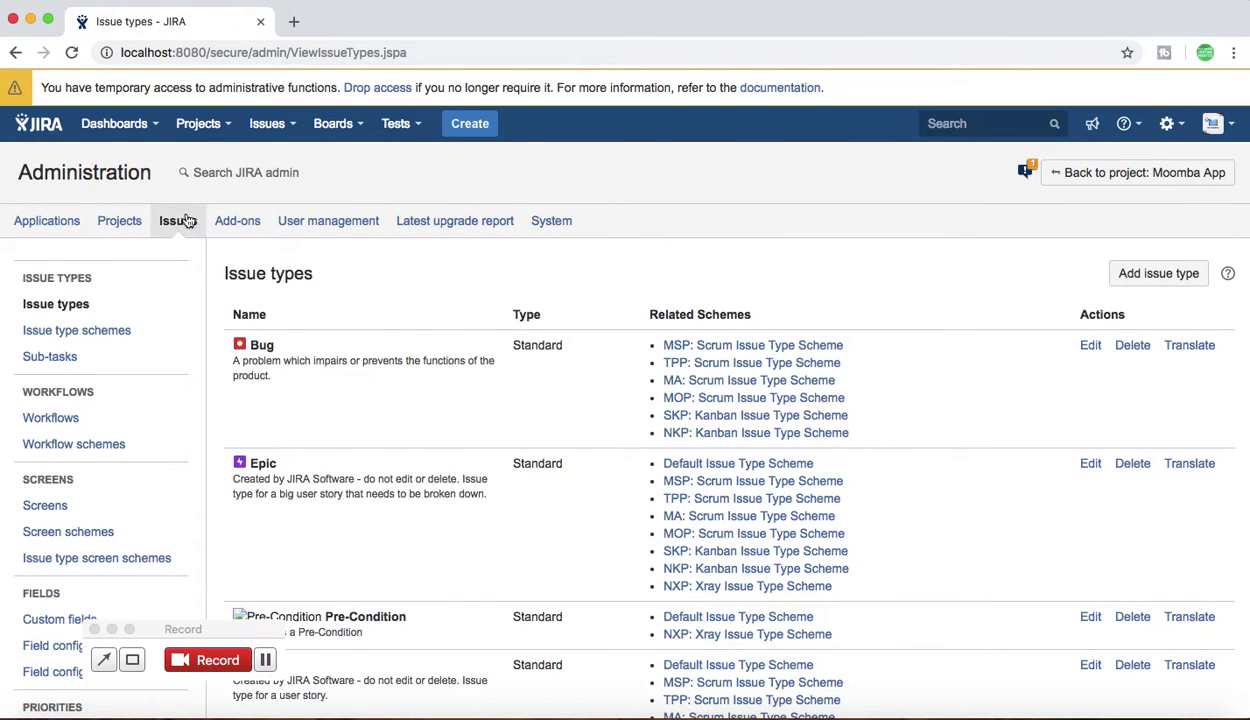
scroll(229, 390, down, 2)
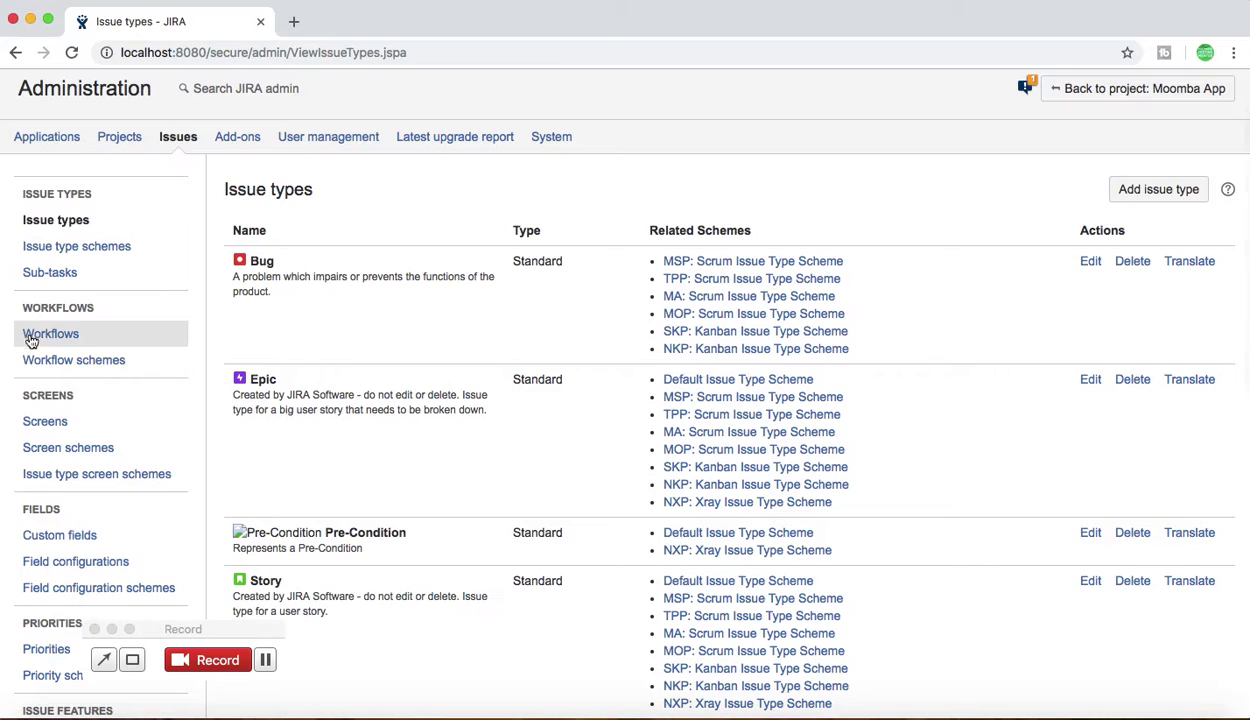
click(64, 339)
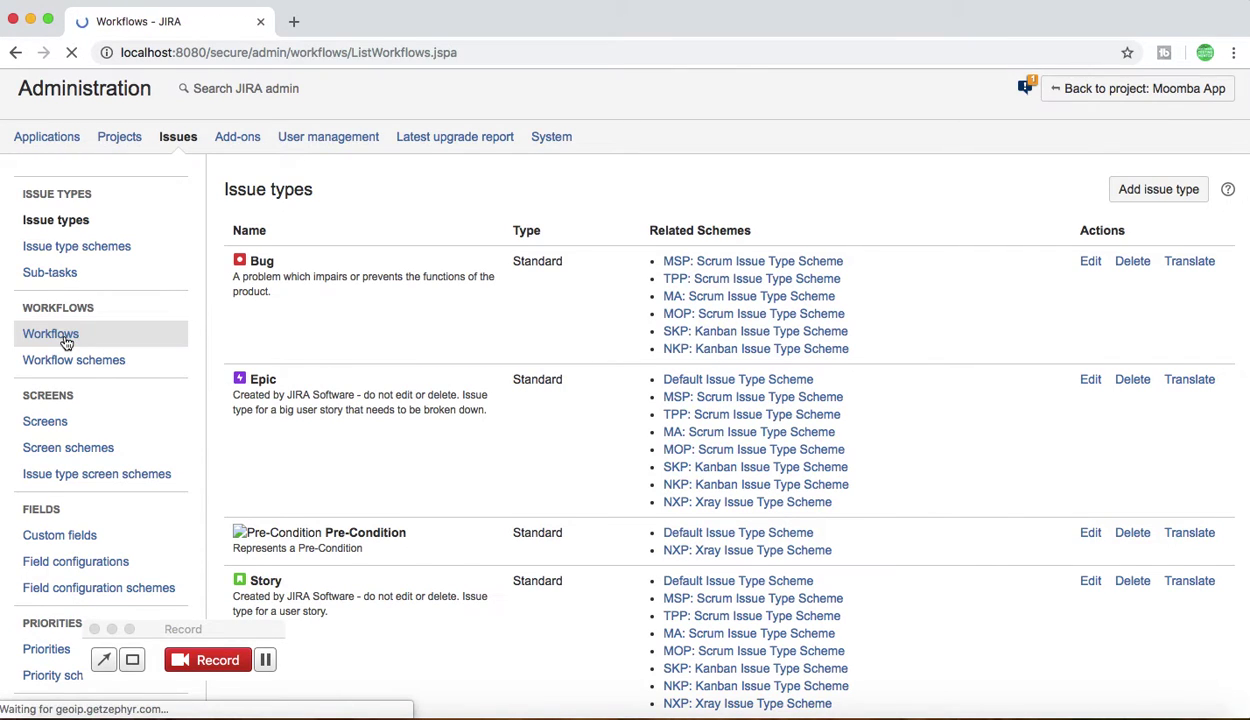
scroll(465, 395, down, 2)
scroll(471, 402, up, 2)
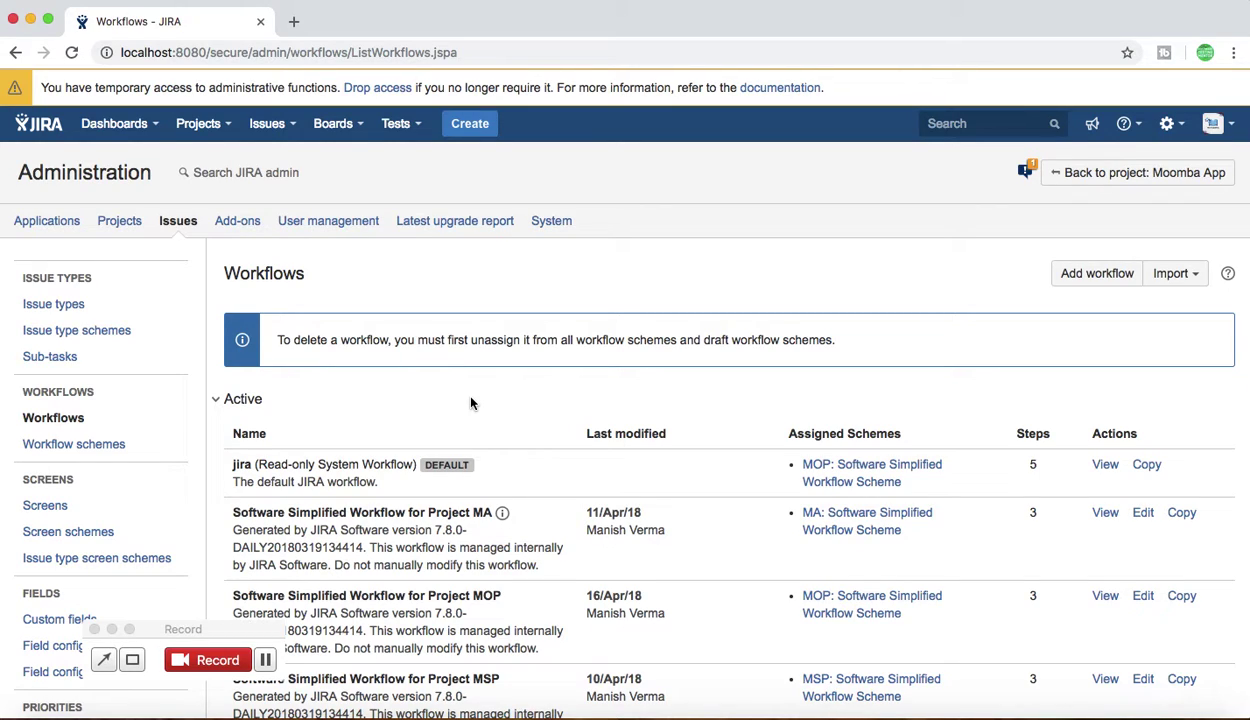
Add a workflow named 'Moomba App New workflow' with 'Moomba App New workflow' as its description.
click(1098, 276)
click(623, 372)
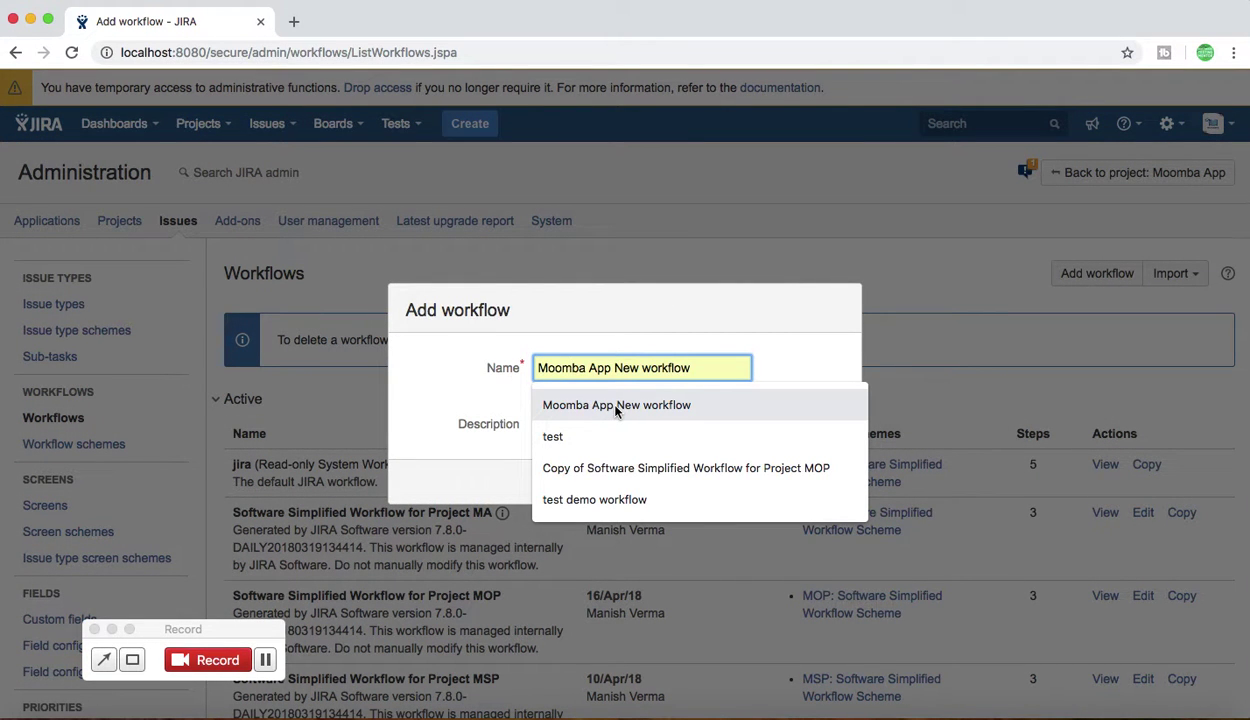
click(616, 408)
click(604, 425)
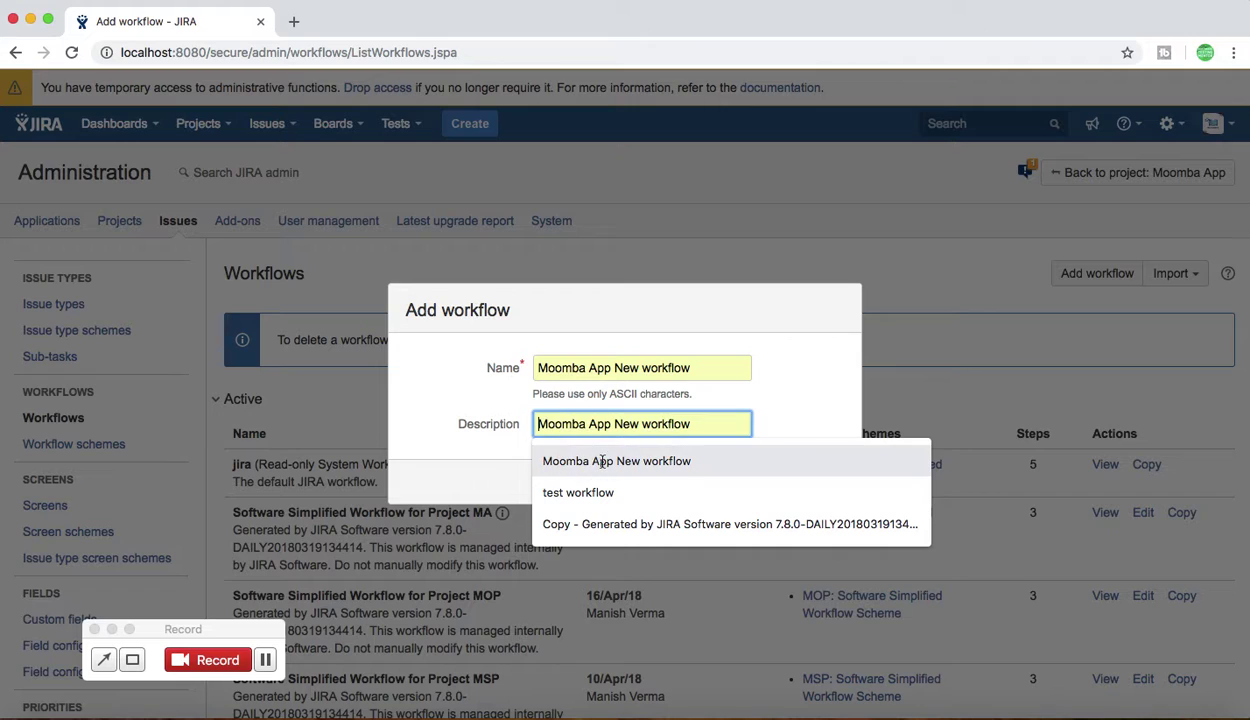
click(590, 461)
click(783, 483)
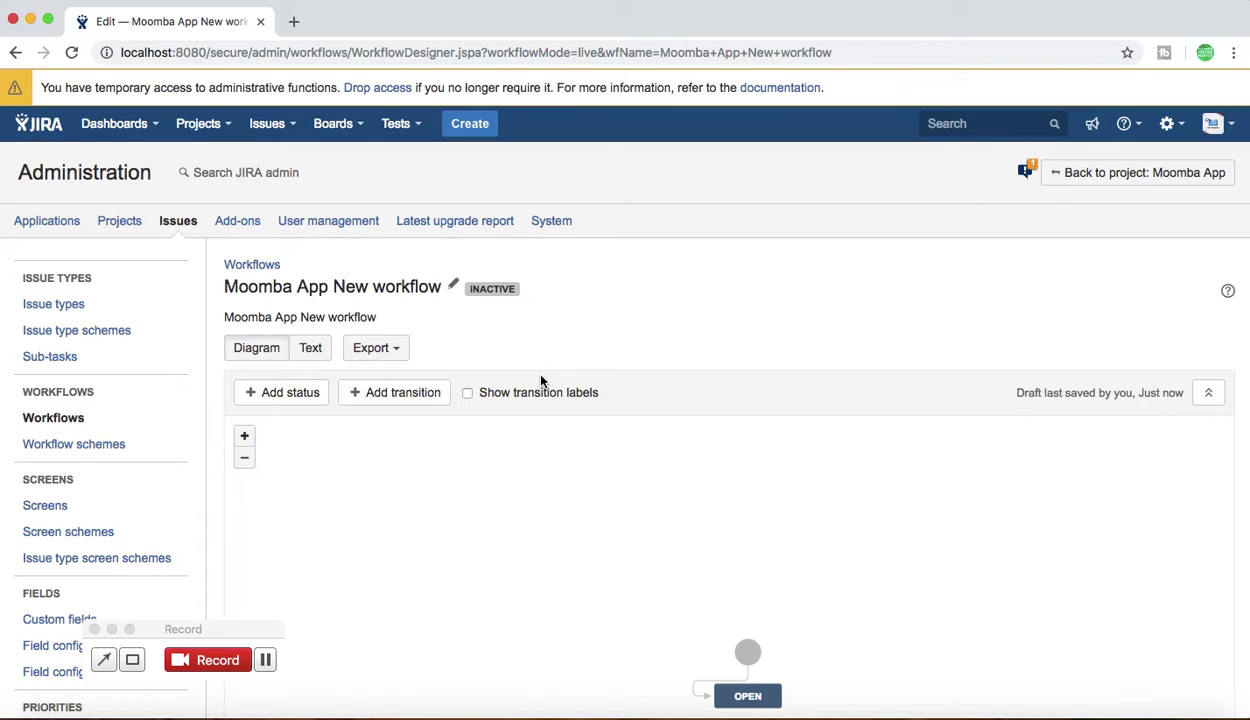
scroll(731, 438, down, 4)
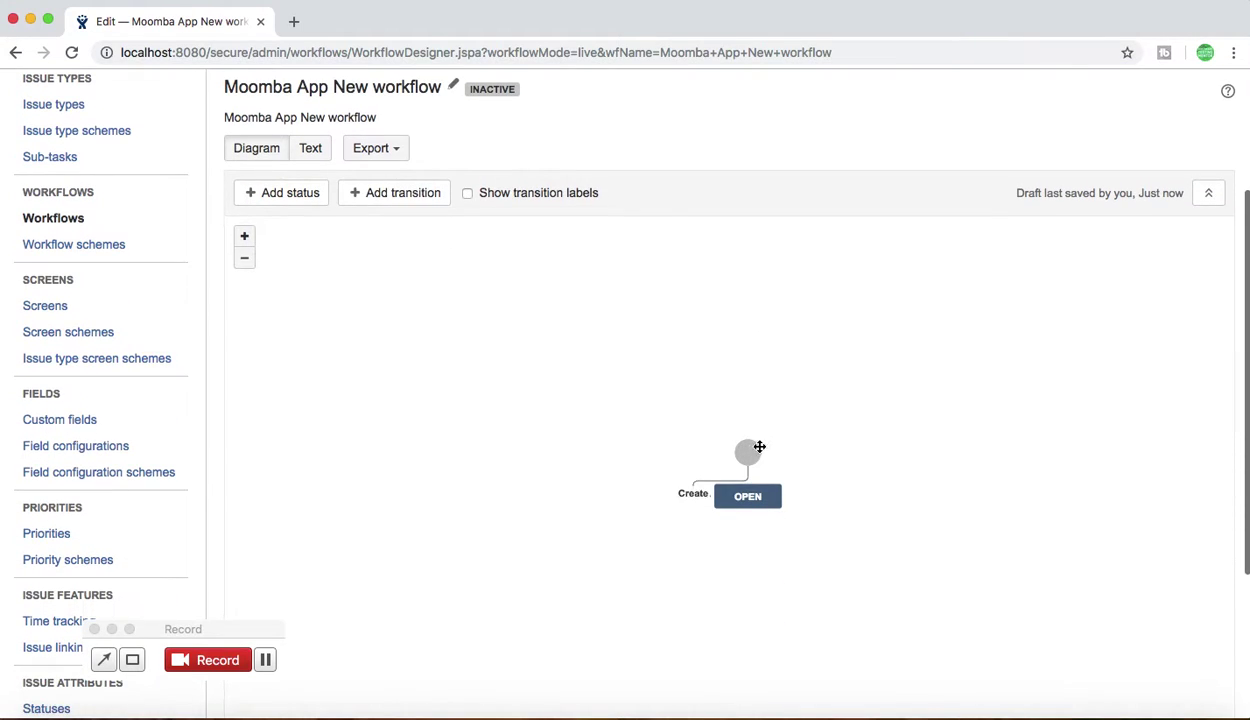
scroll(490, 344, up, 2)
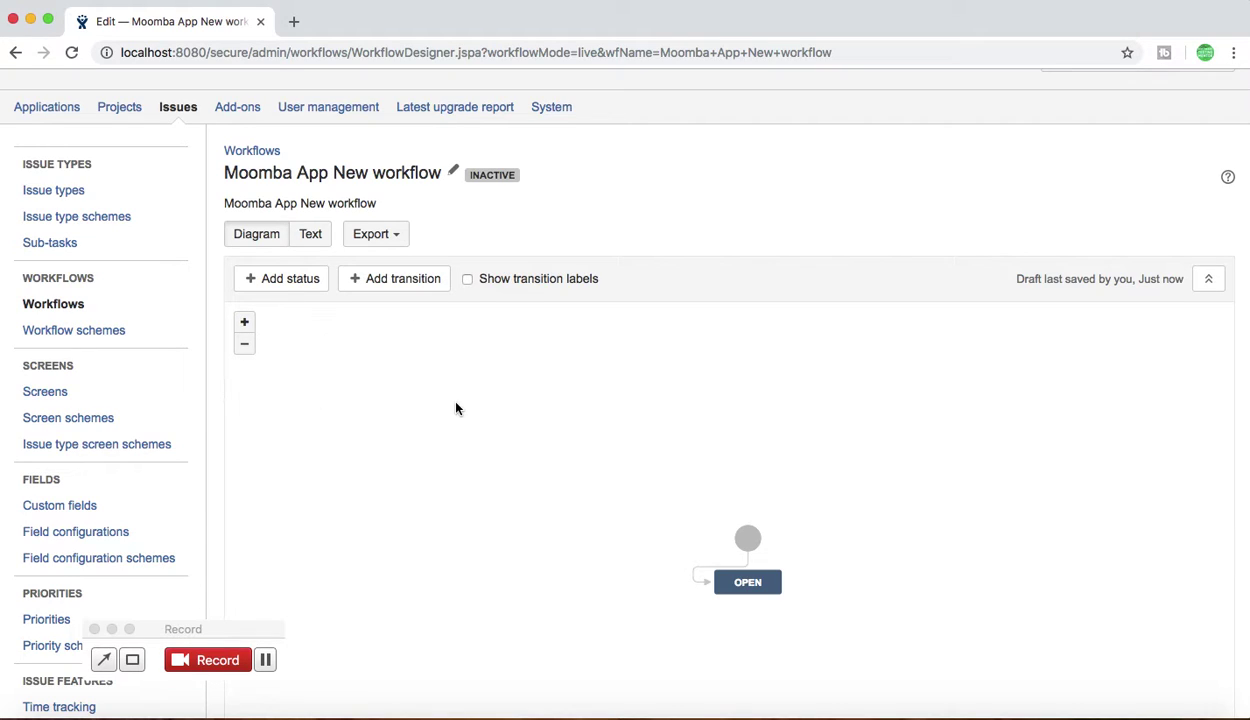
click(724, 572)
click(311, 240)
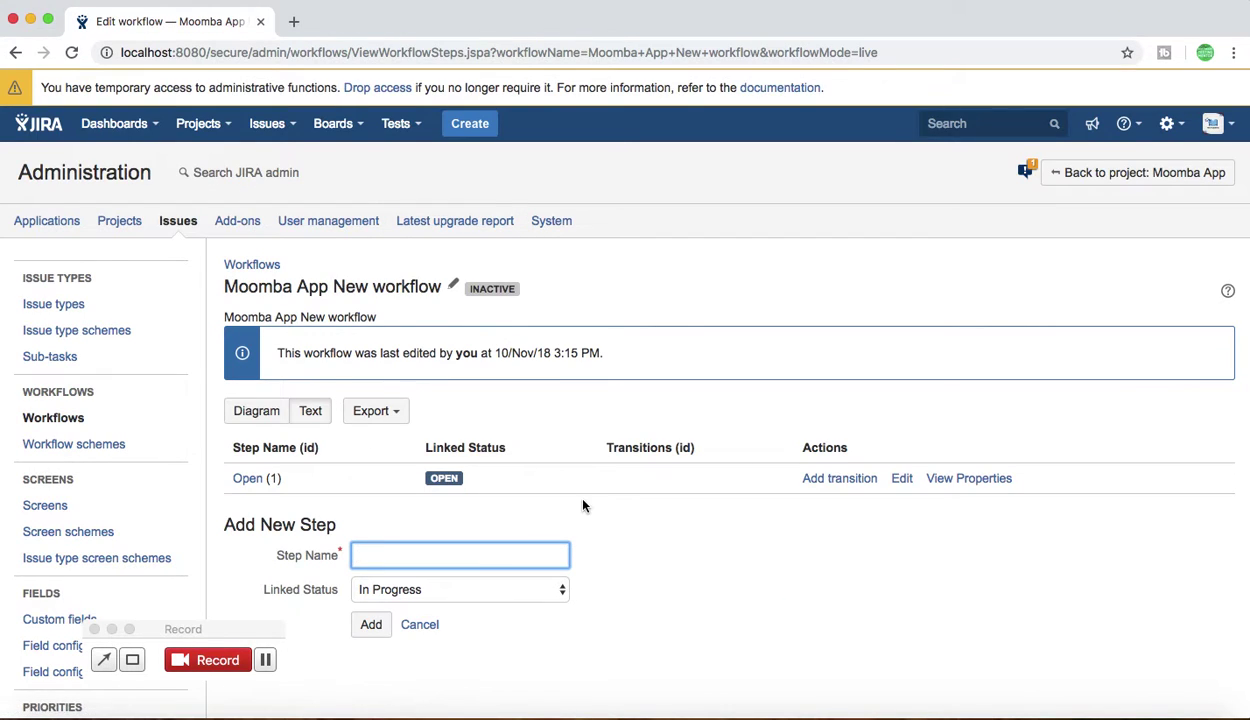
scroll(583, 505, down, 2)
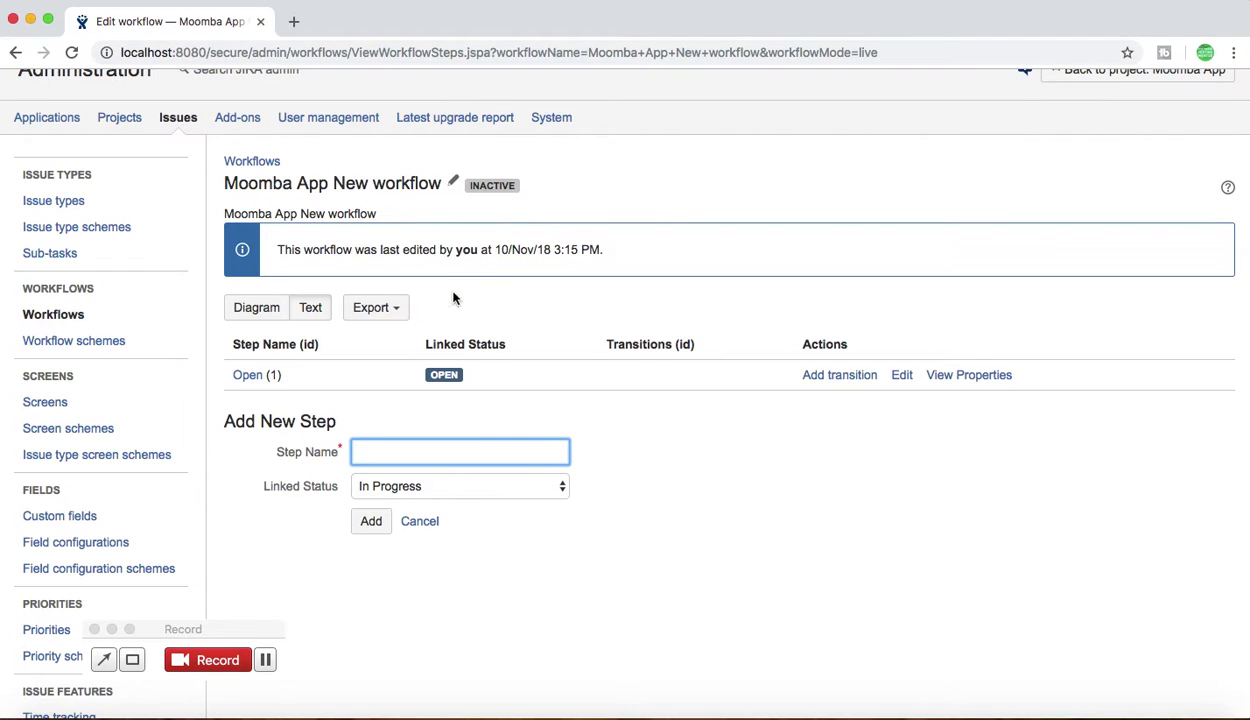
click(248, 309)
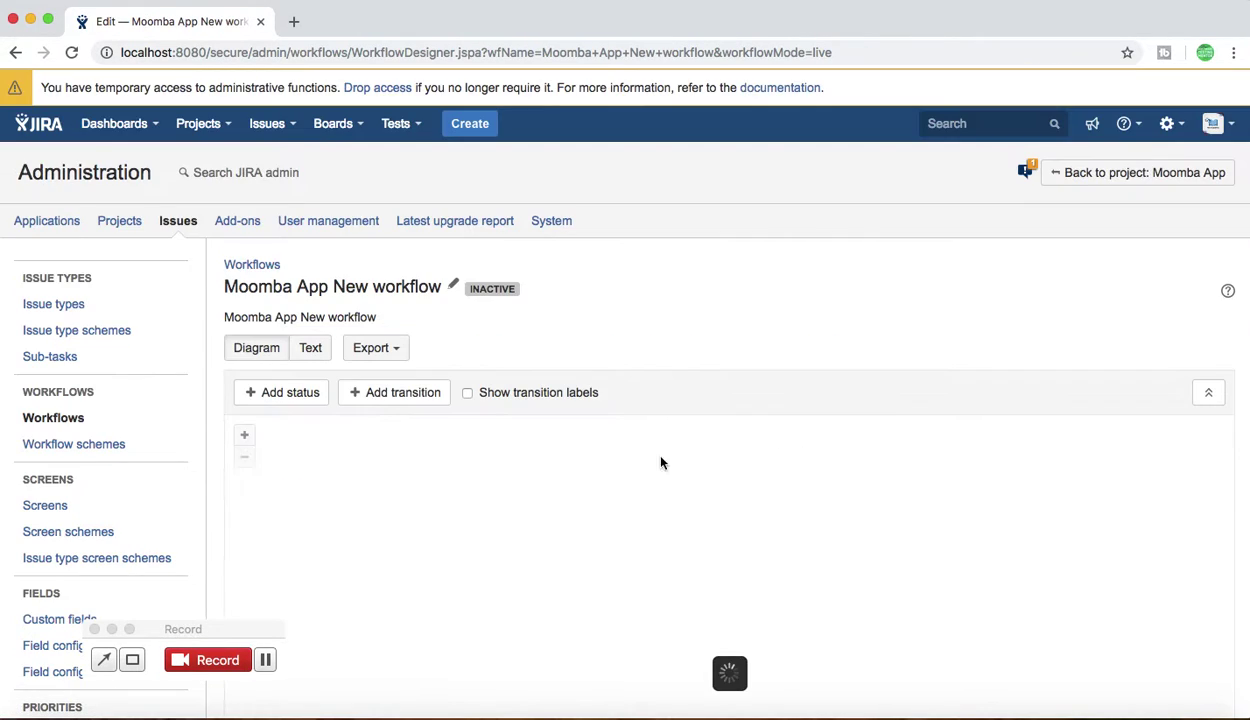
scroll(765, 550, down, 3)
scroll(796, 560, down, 2)
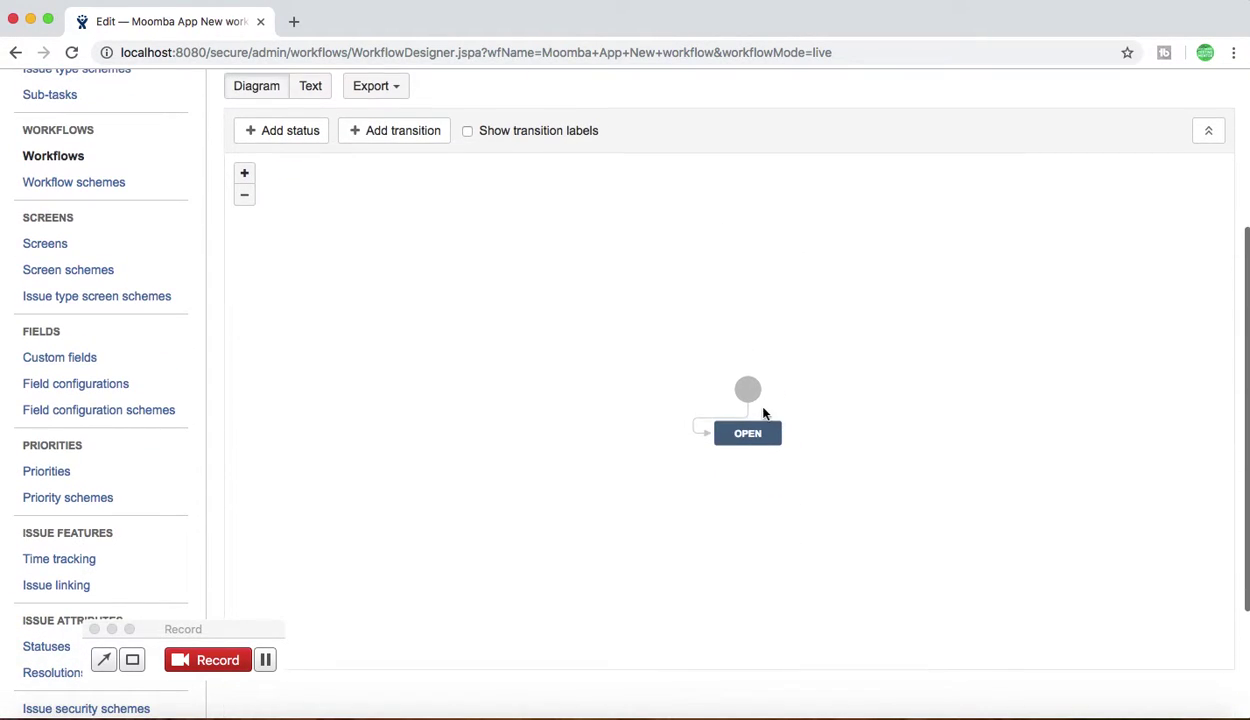
Move the start node up-left and align OPEN level with it for a straight Create transition.
click(741, 389)
drag(741, 389, 463, 249)
click(742, 434)
drag(742, 434, 740, 299)
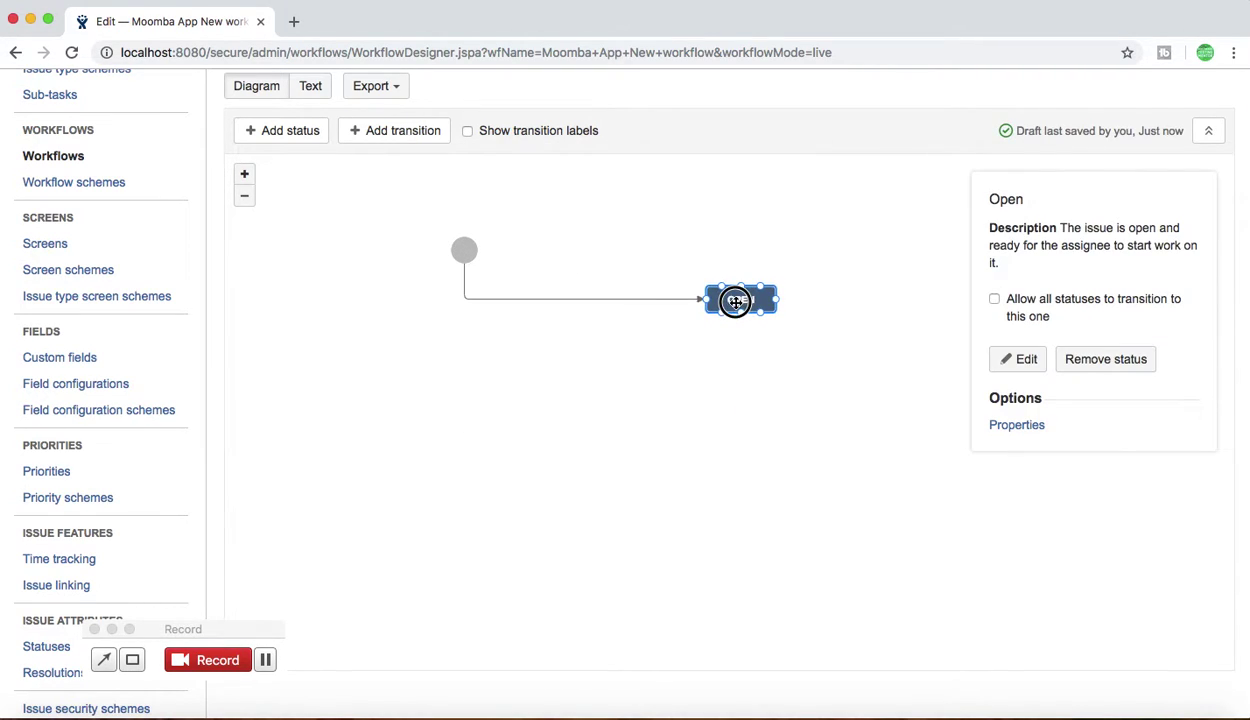
click(688, 382)
scroll(722, 384, up, 3)
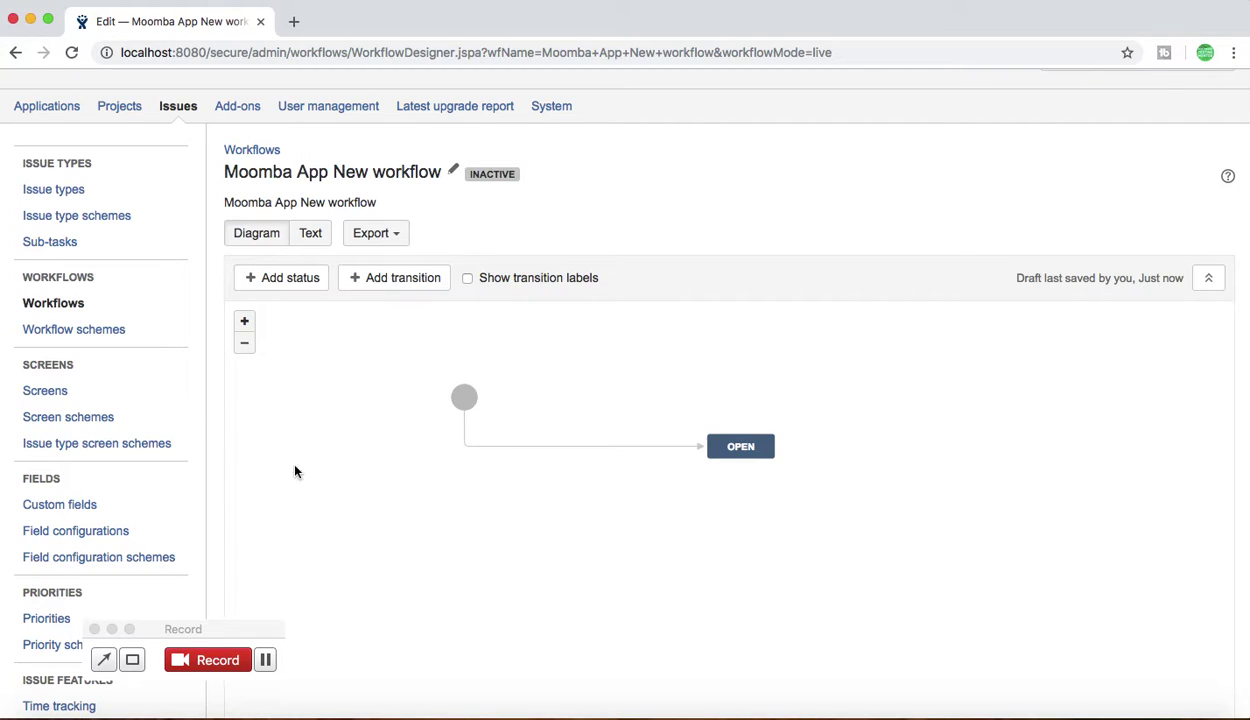
click(211, 627)
drag(213, 629, 227, 712)
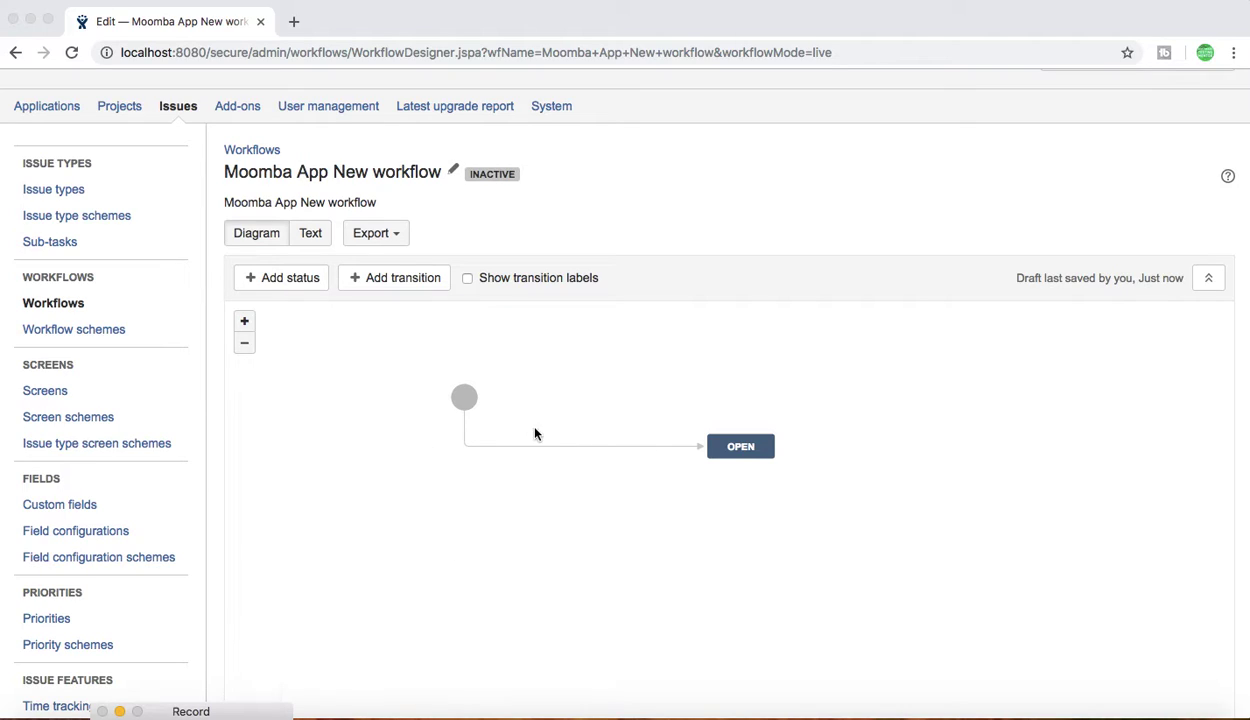
Inspect the OPEN status details and the Create transition's options.
click(734, 447)
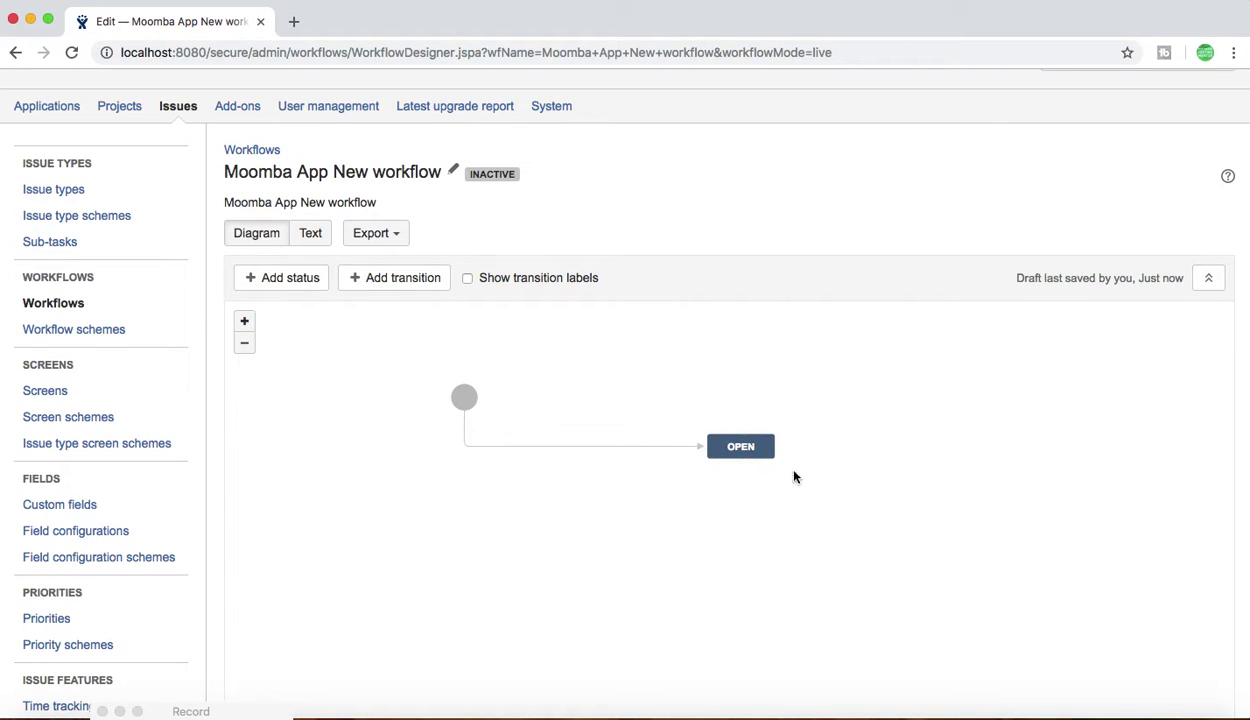
click(737, 450)
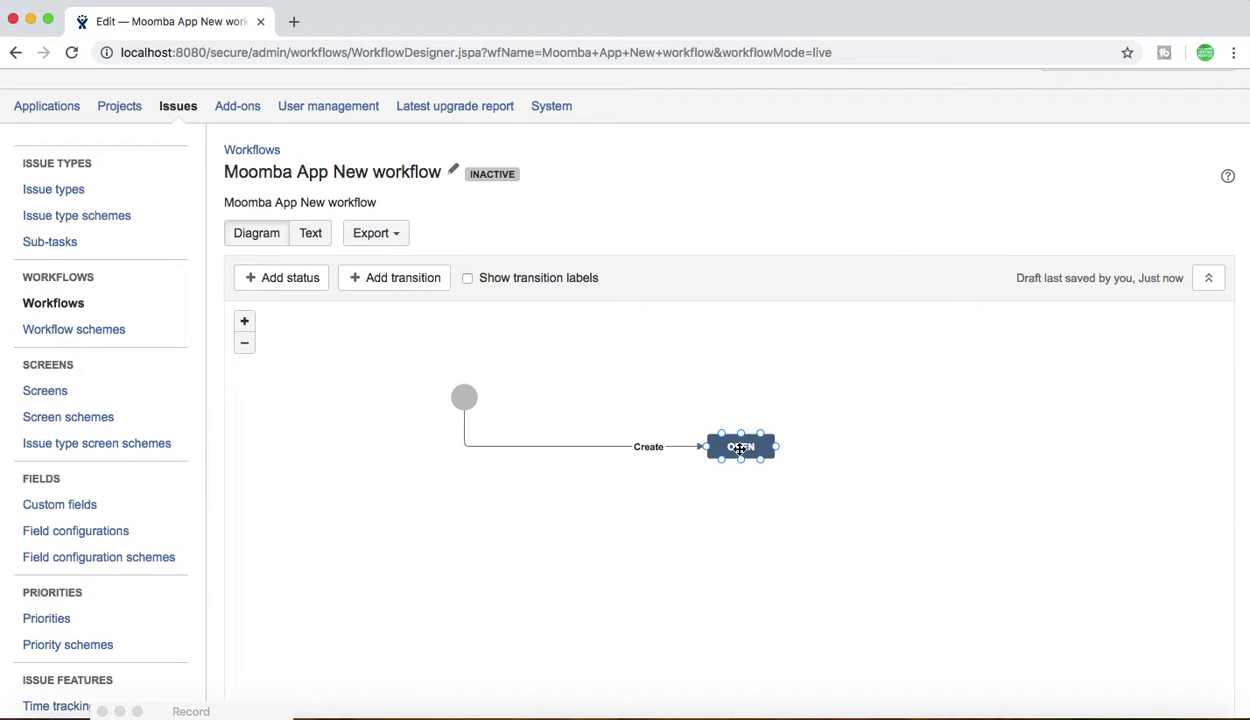
click(738, 449)
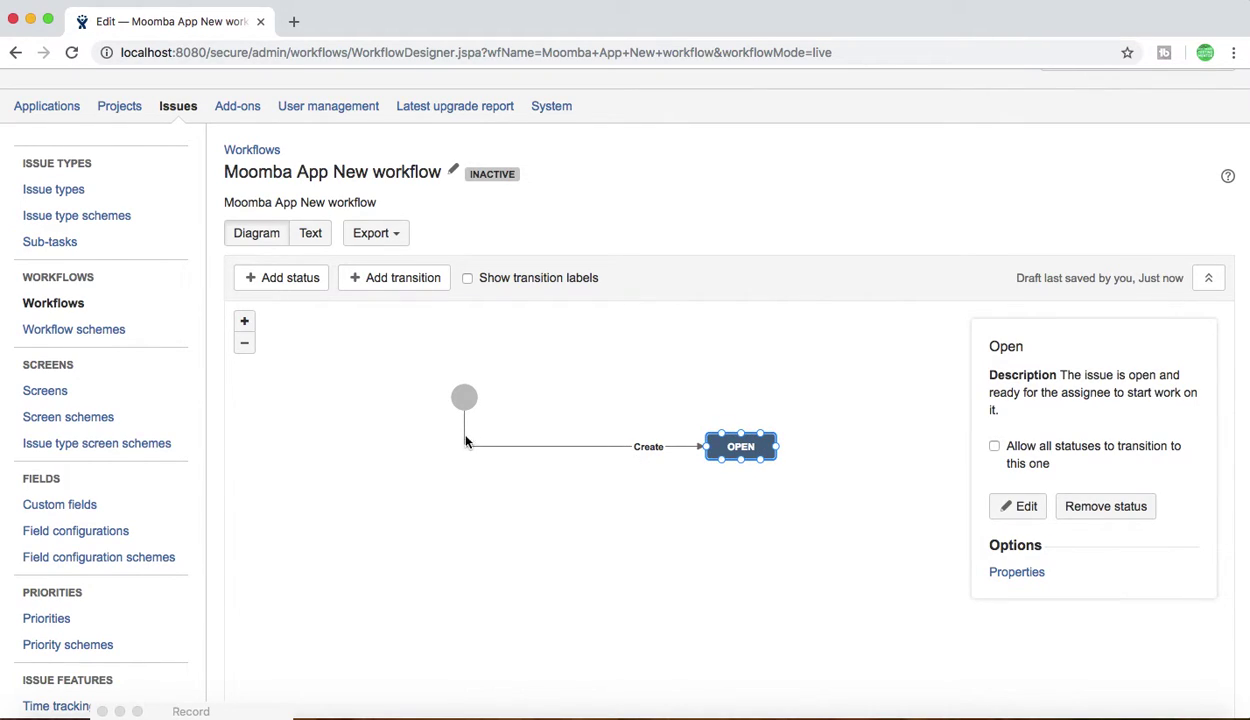
click(622, 446)
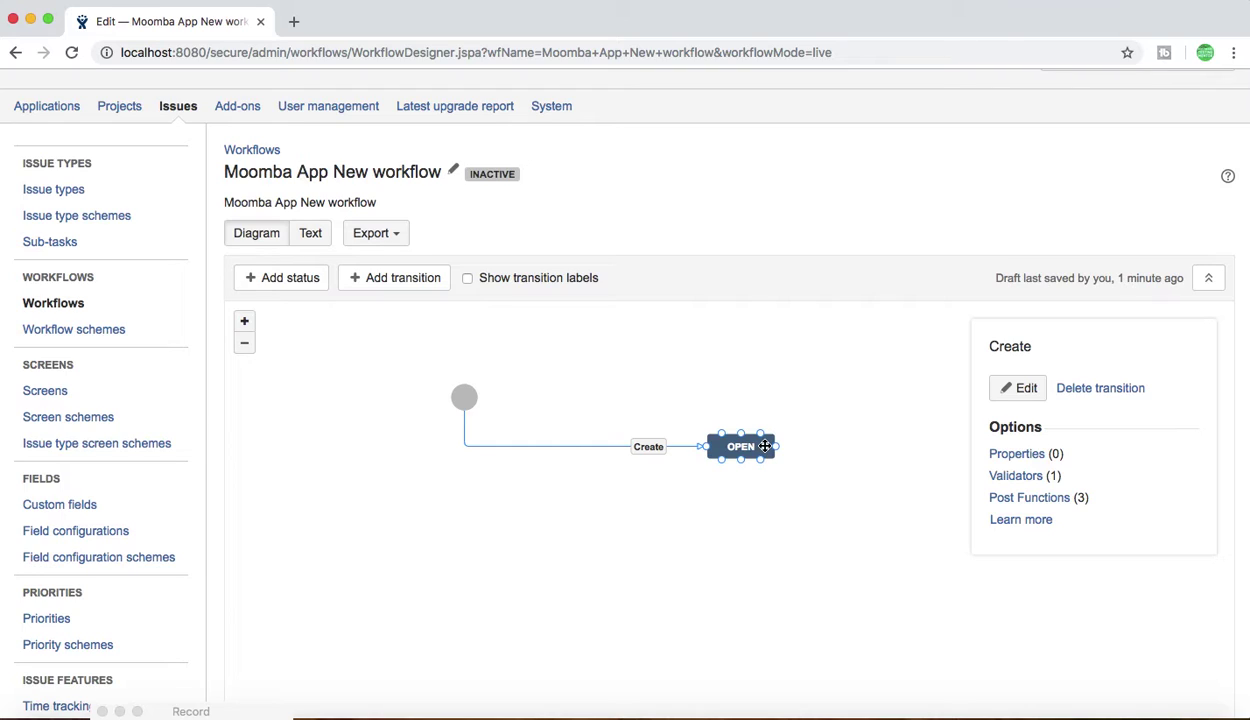
Move the OPEN status closer to the start node.
drag(763, 447, 665, 424)
click(752, 444)
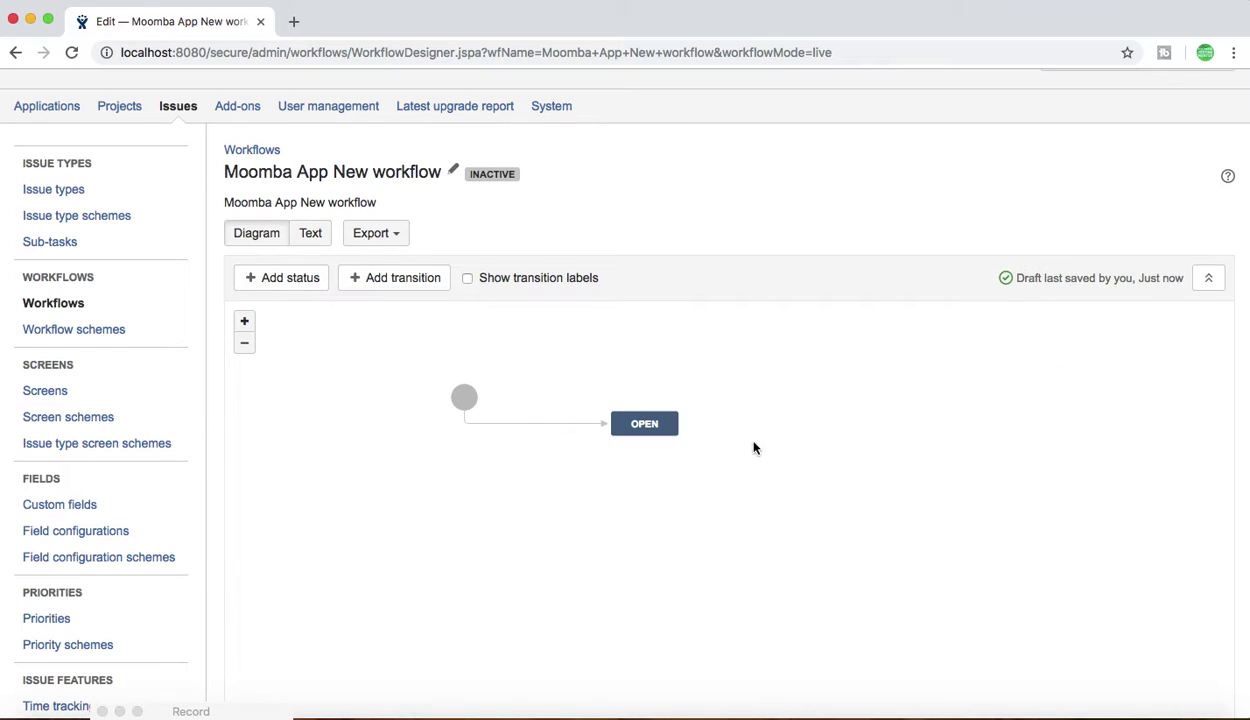
click(277, 283)
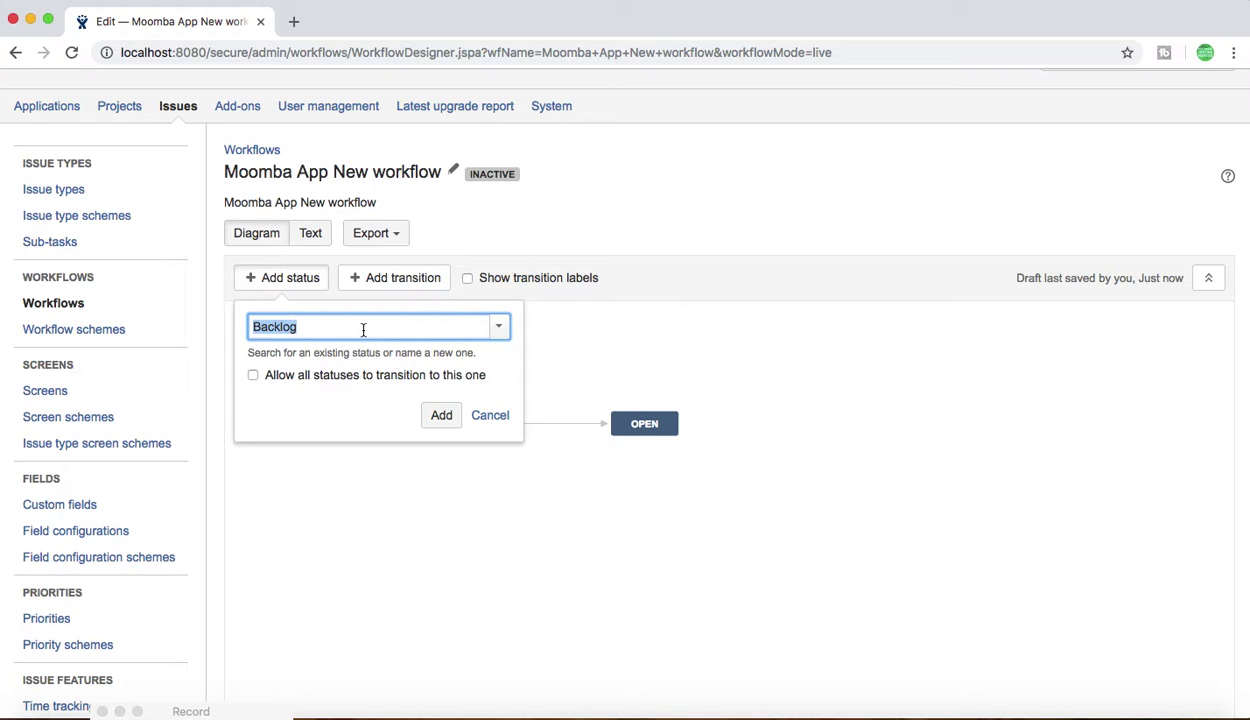
Add 'Work in progress' to the workflow as a new status.
text(Work in)
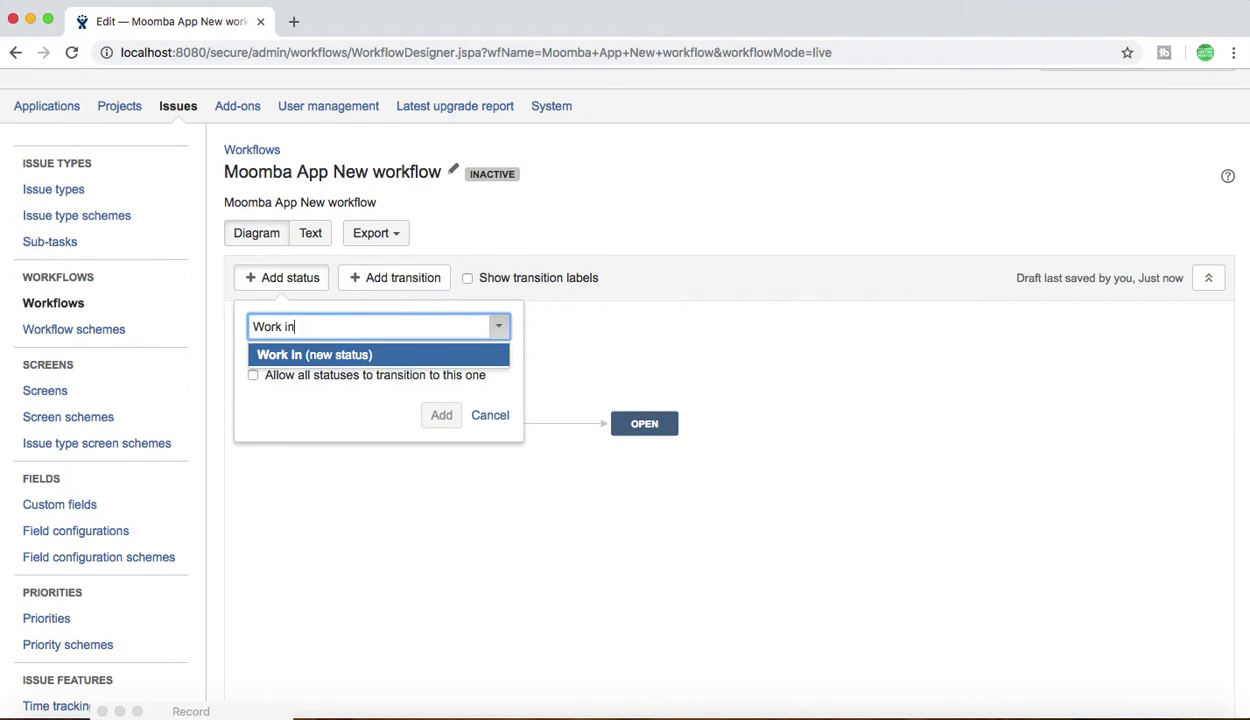
text( pr)
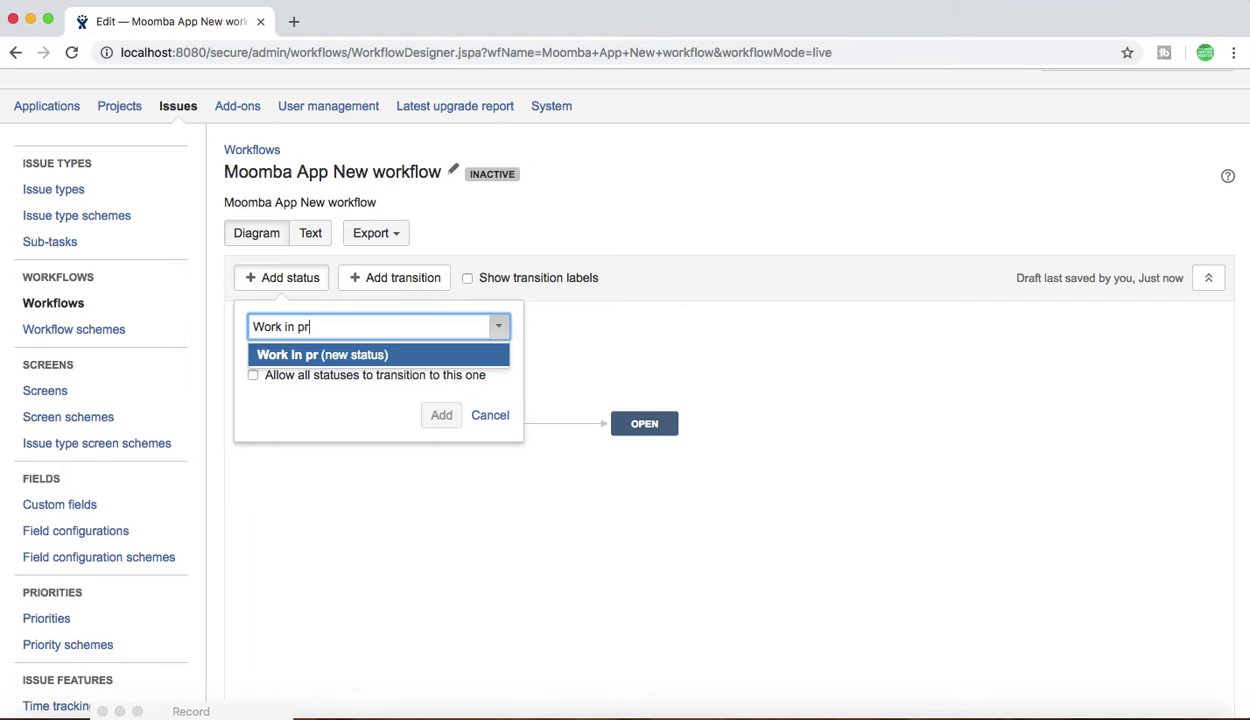
text(ogress)
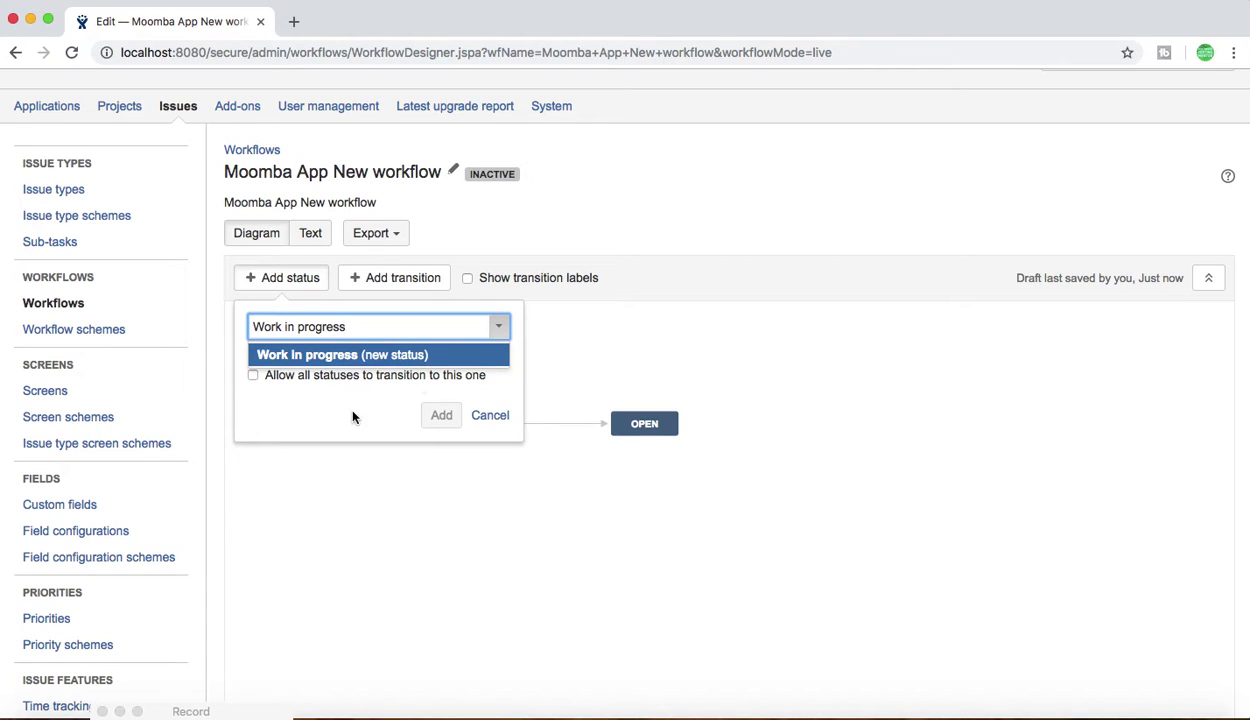
click(352, 417)
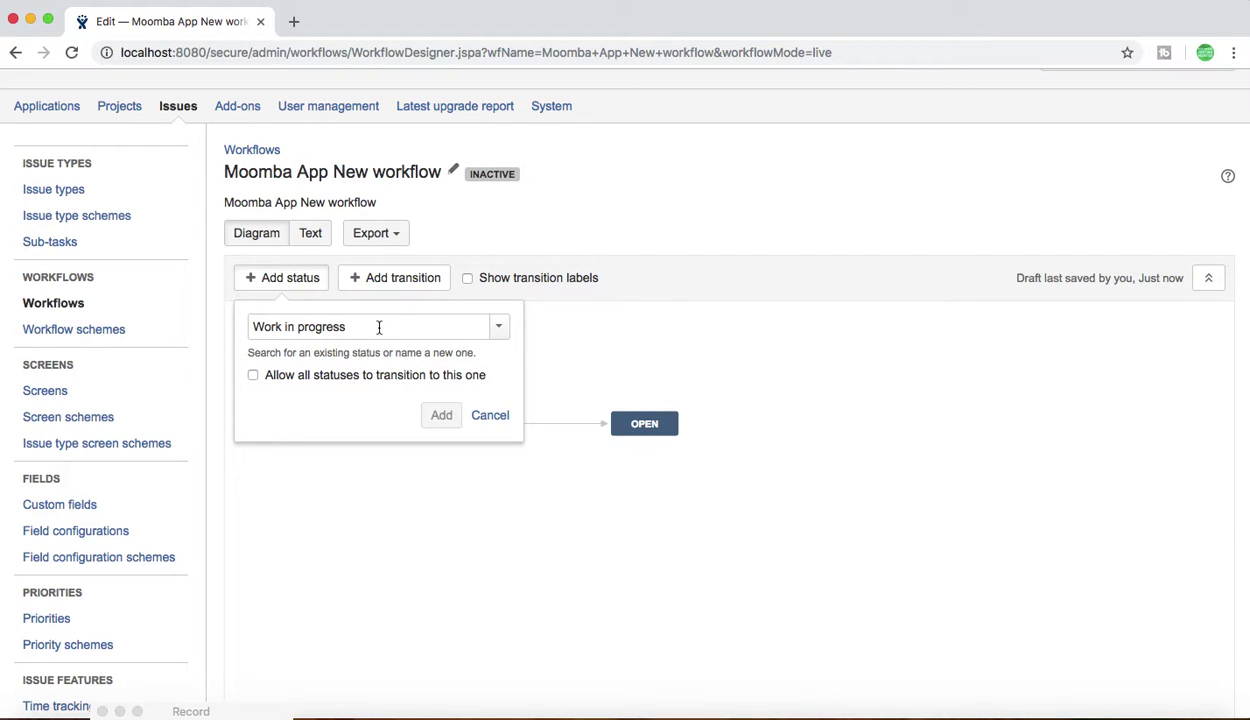
click(502, 335)
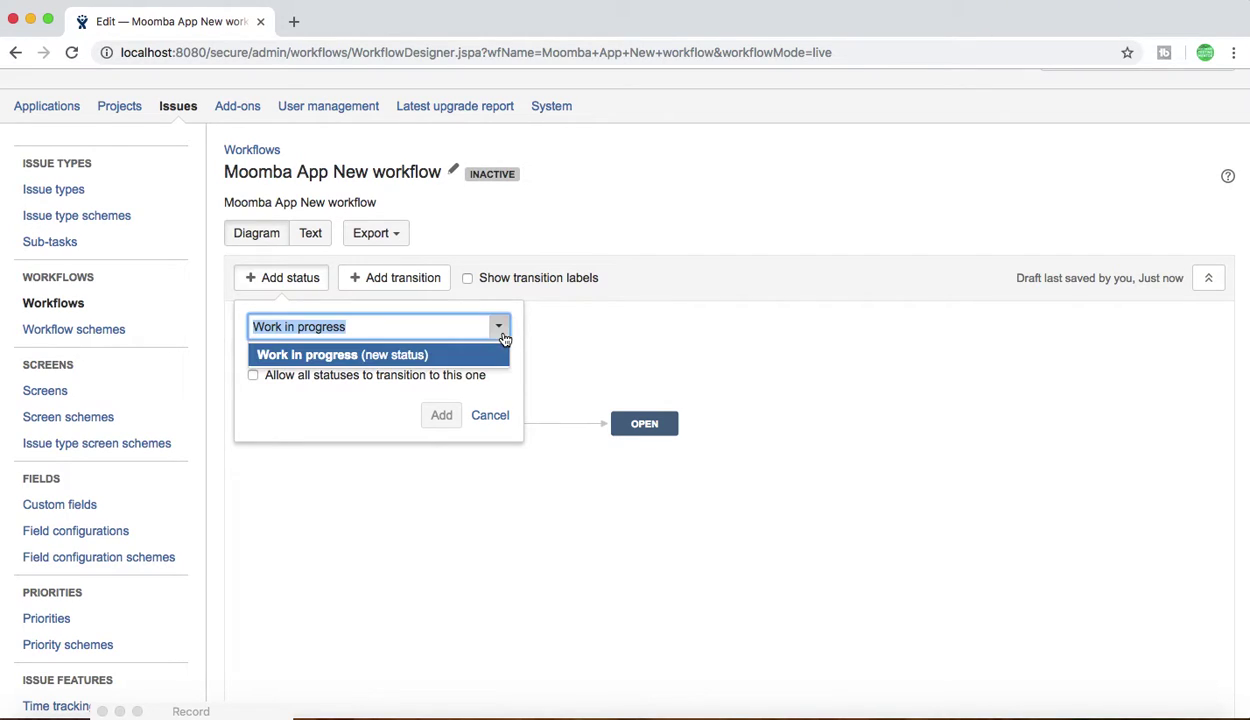
click(502, 335)
click(503, 338)
click(412, 352)
click(441, 416)
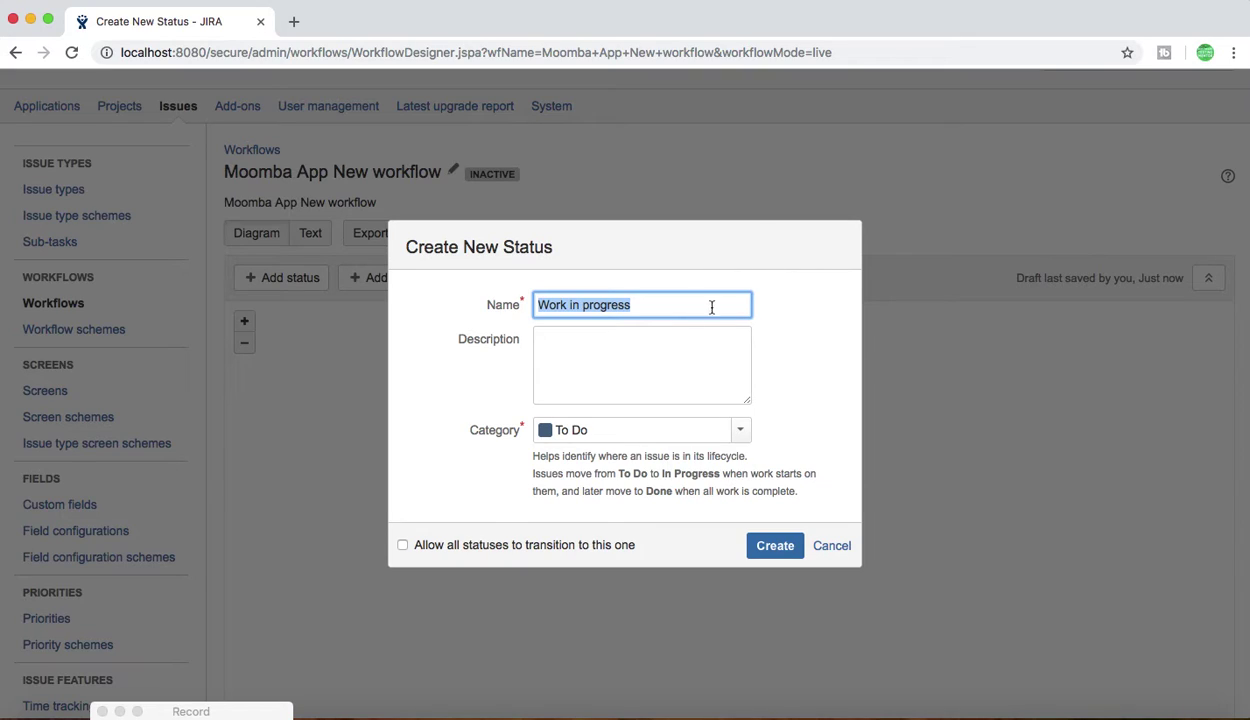
Give Work in progress the In Progress category and place it below OPEN.
click(740, 432)
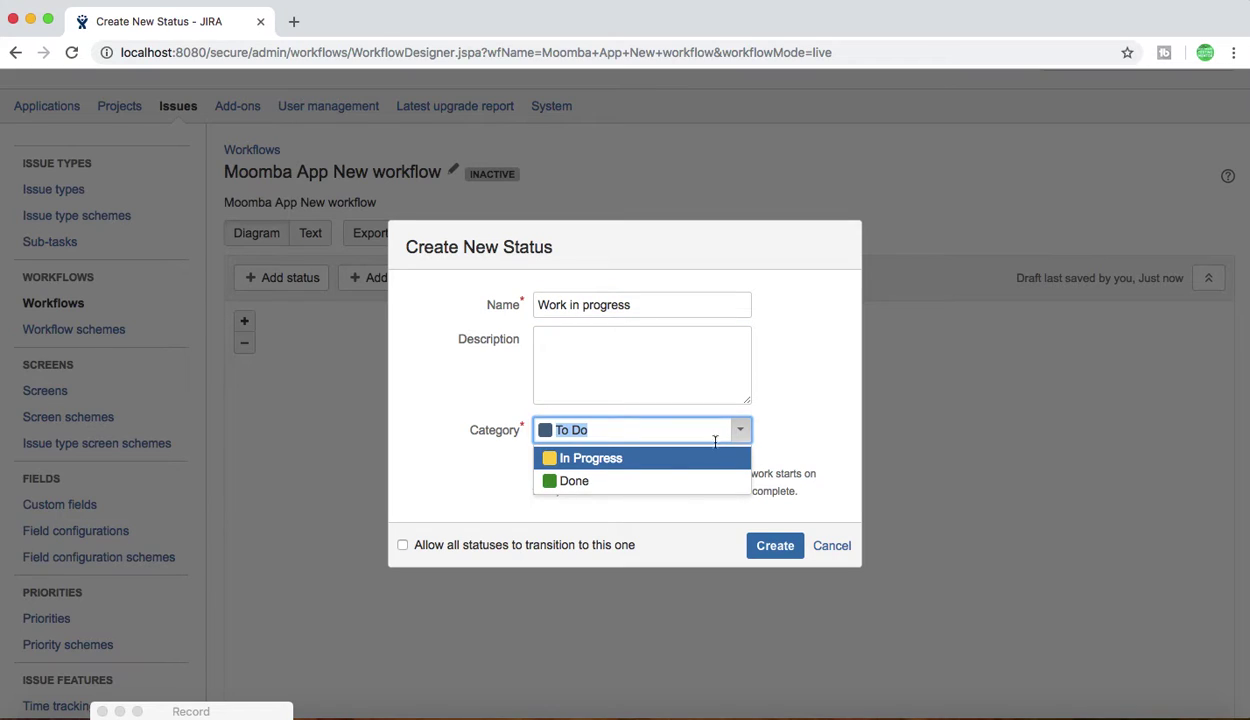
click(646, 467)
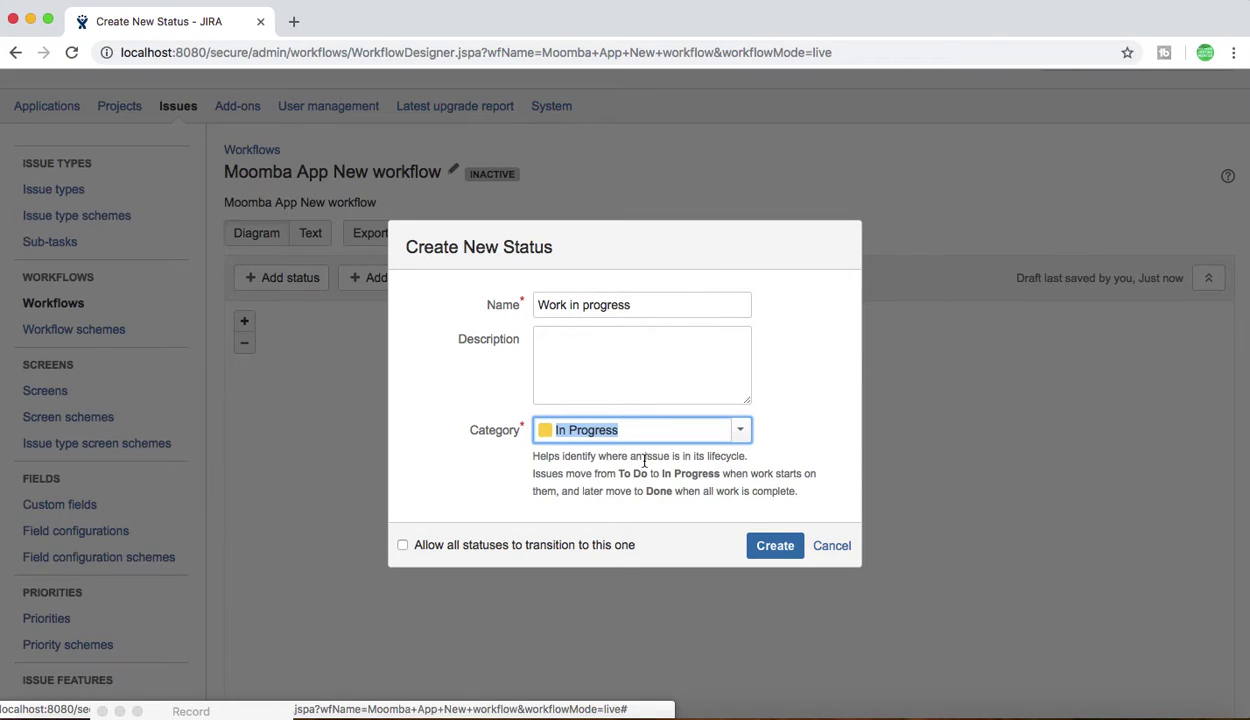
click(772, 554)
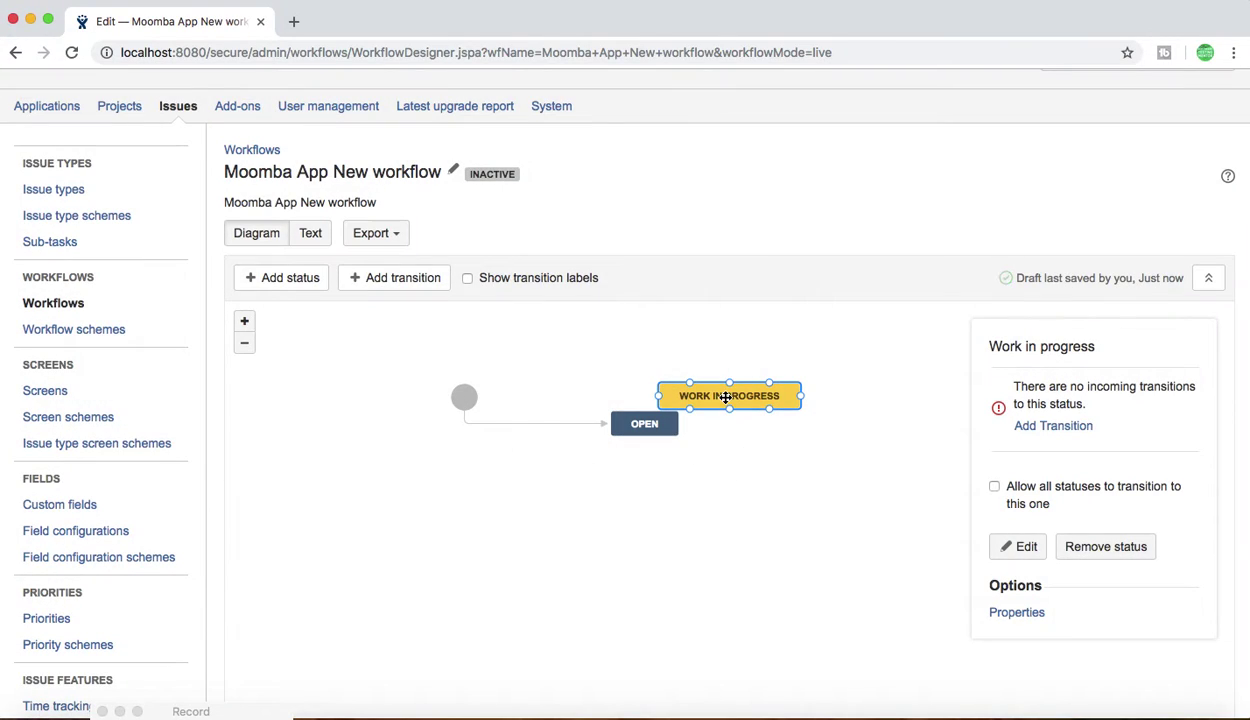
drag(708, 389, 642, 500)
click(321, 385)
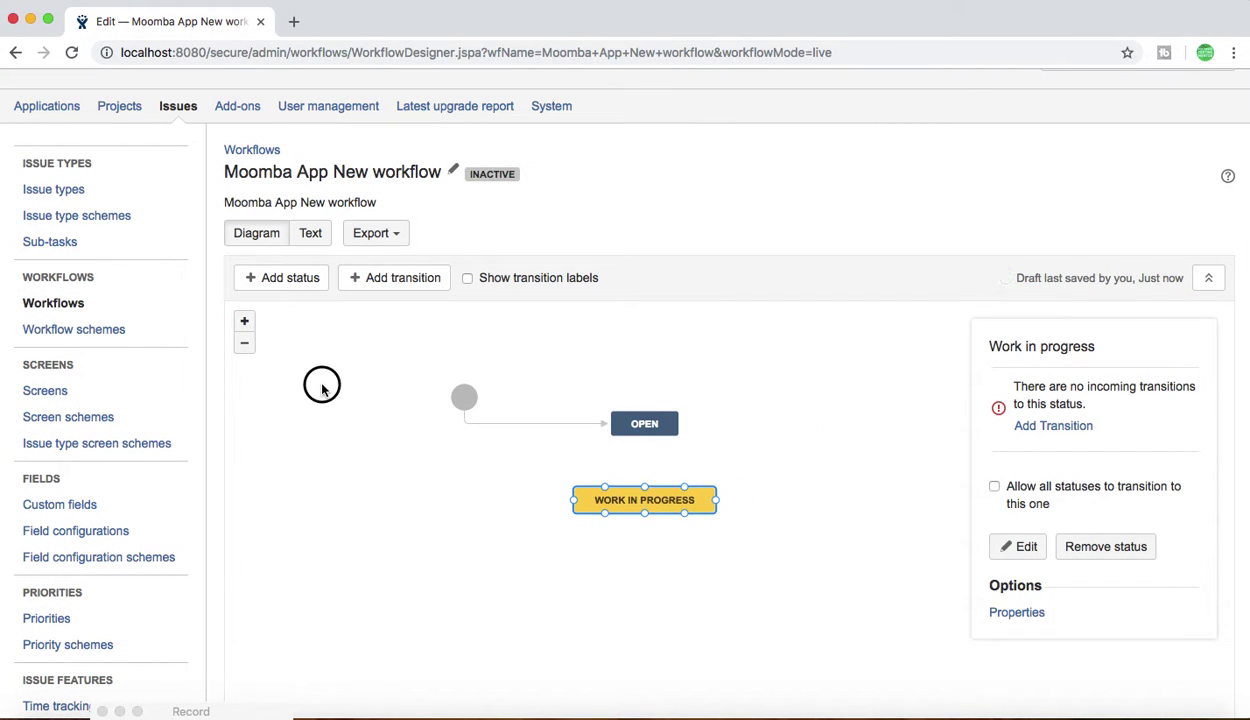
Add new status 'Work Completed' in the Done category, placed below Work in progress.
click(283, 279)
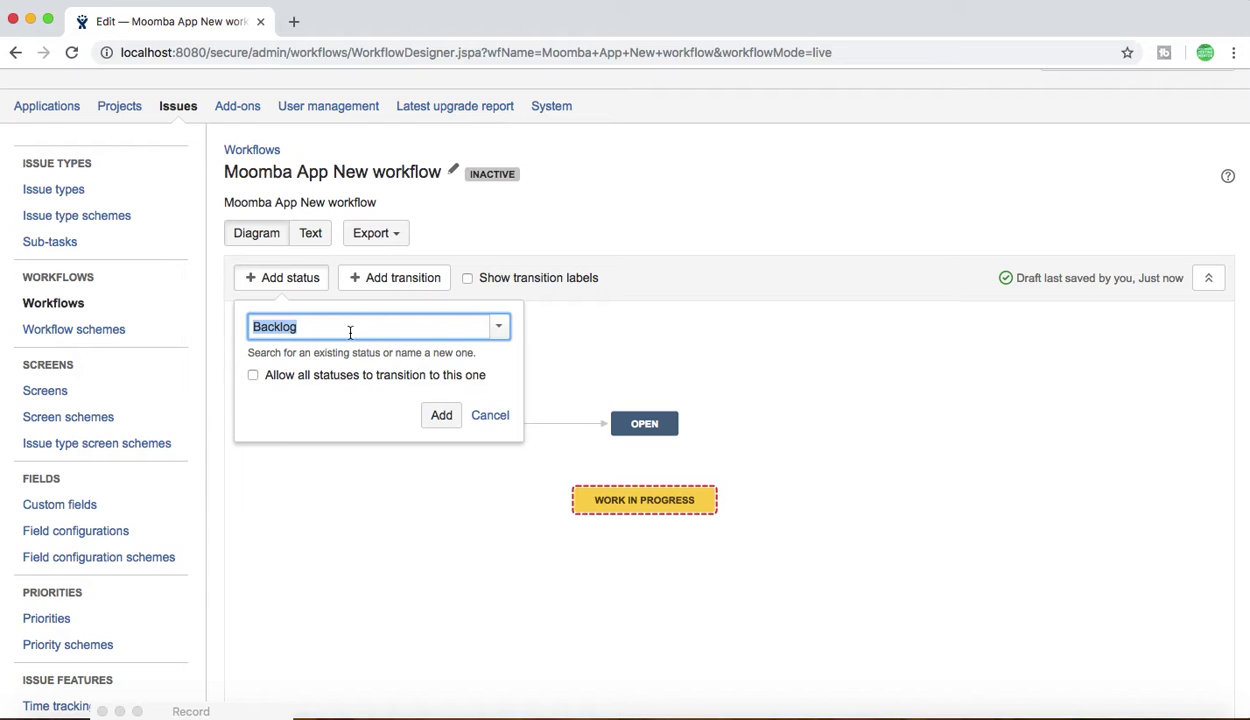
text(Work)
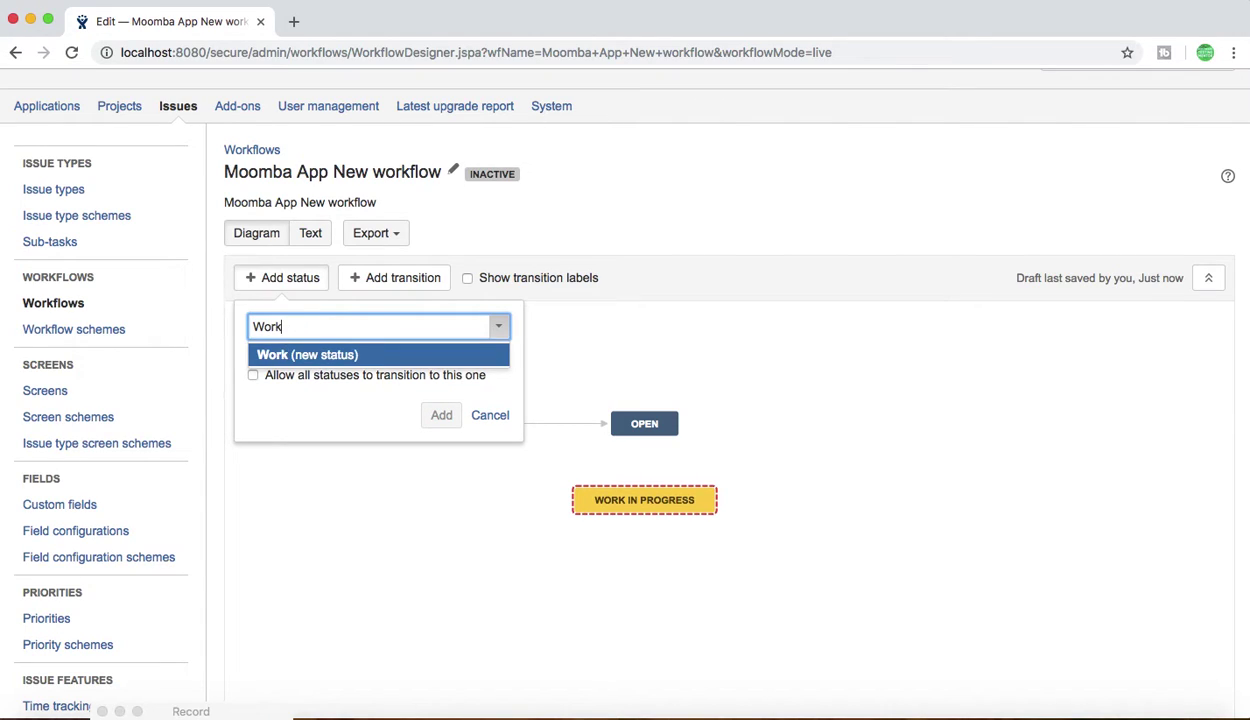
text( Completed)
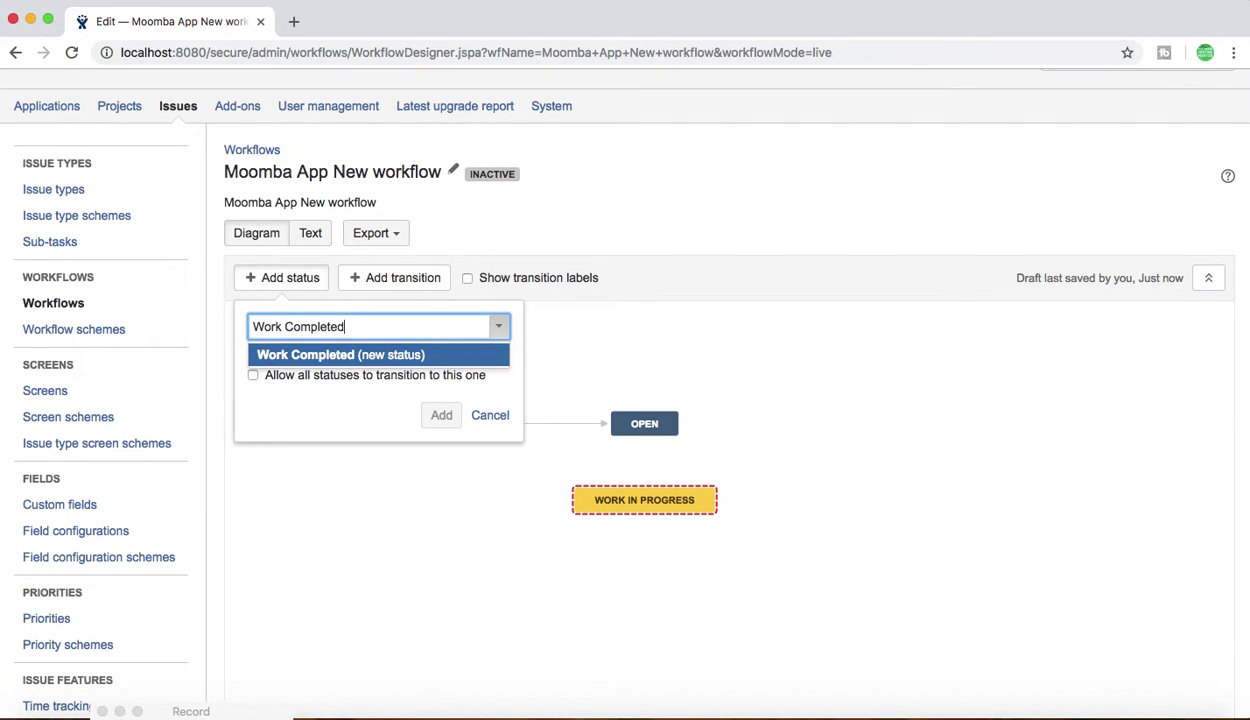
click(398, 355)
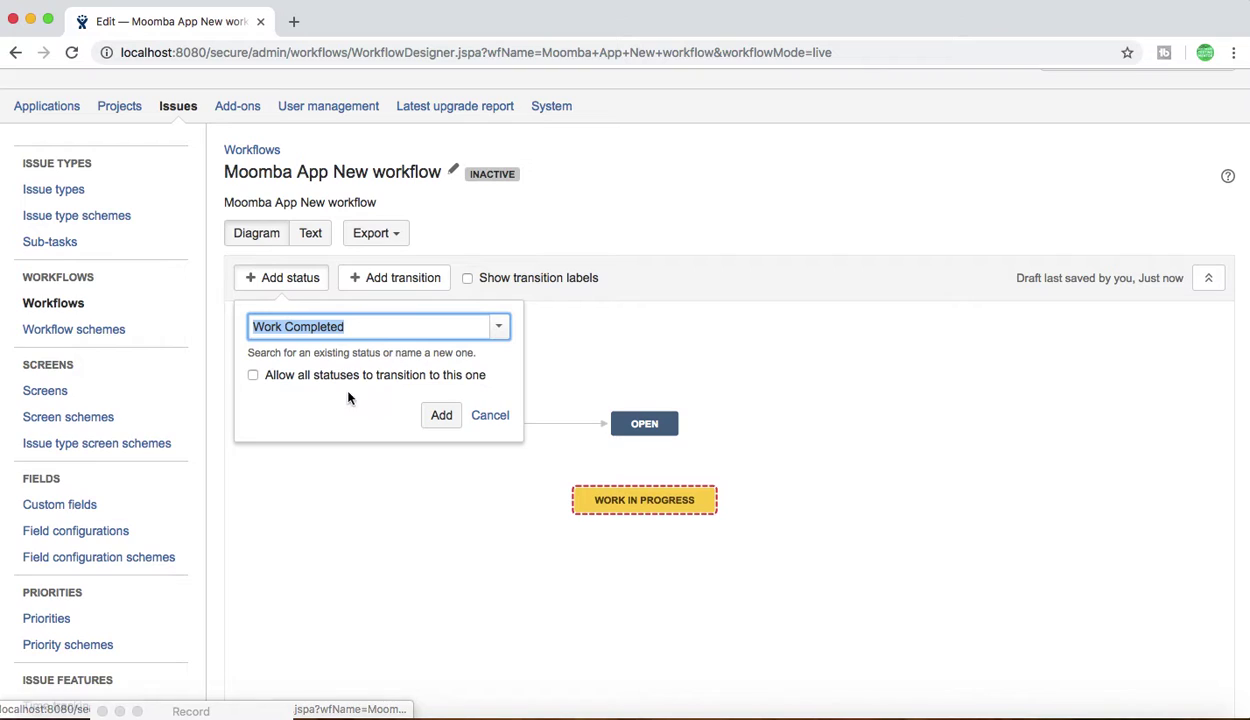
click(441, 415)
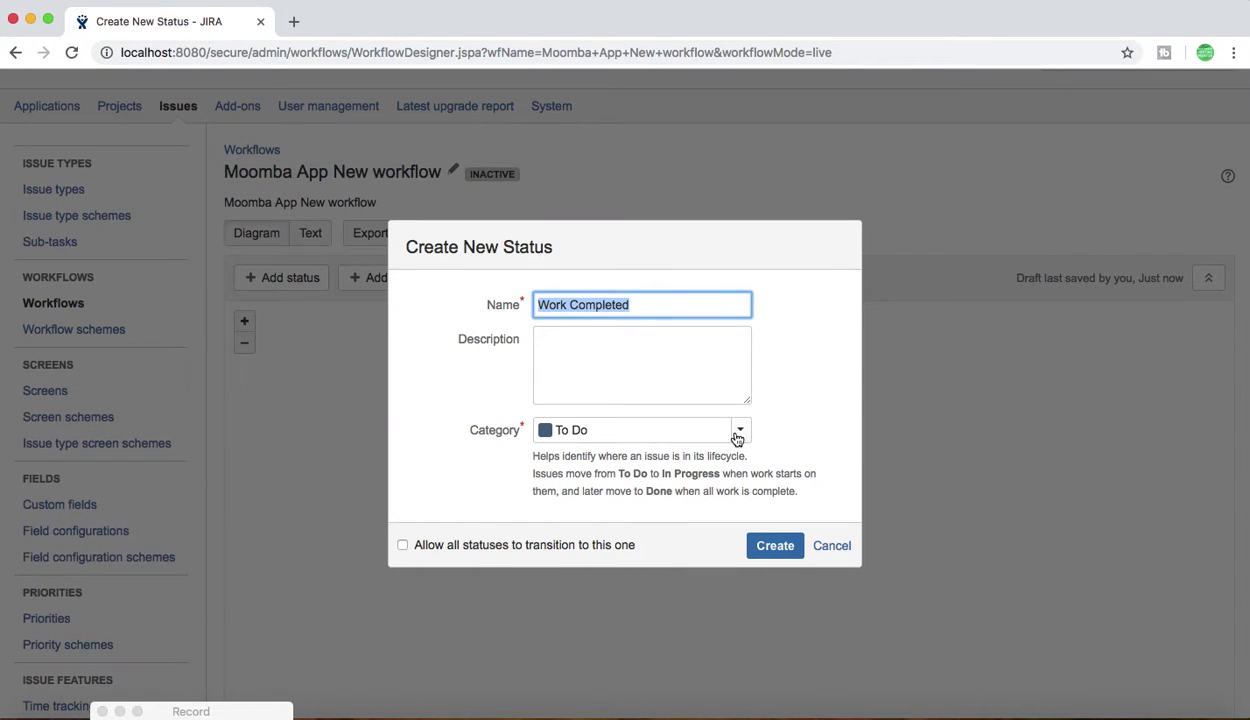
click(739, 430)
click(611, 483)
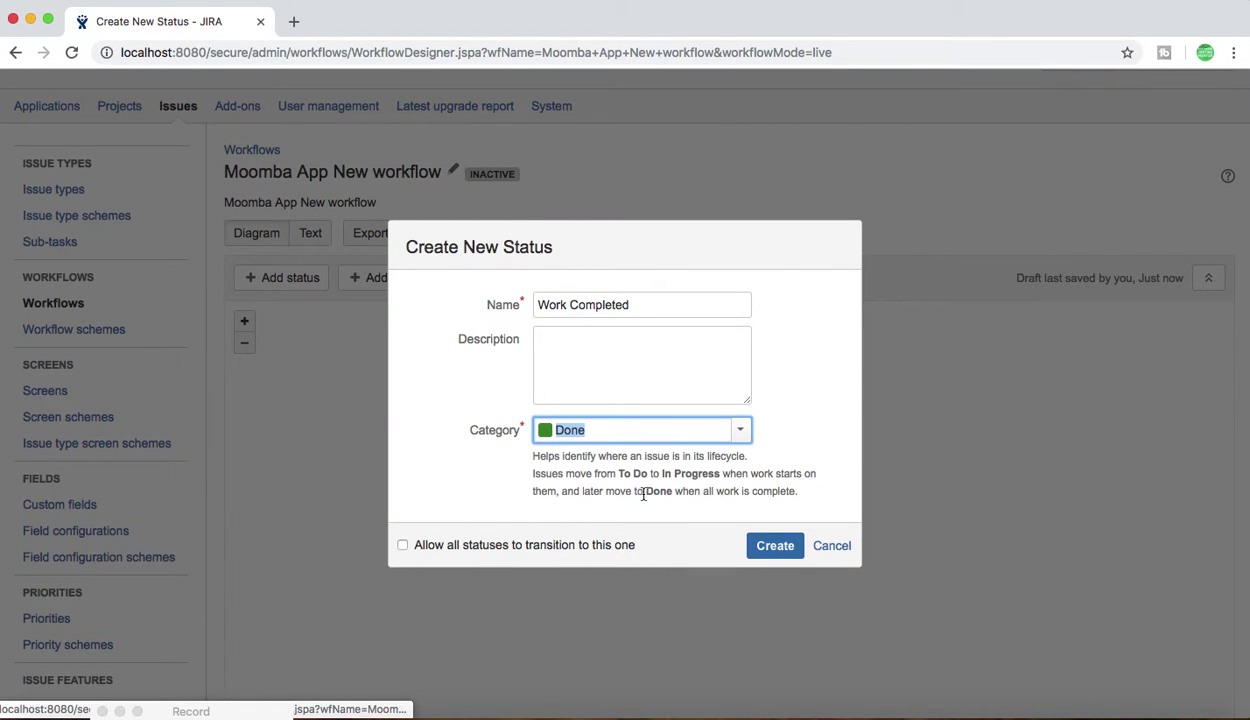
click(775, 546)
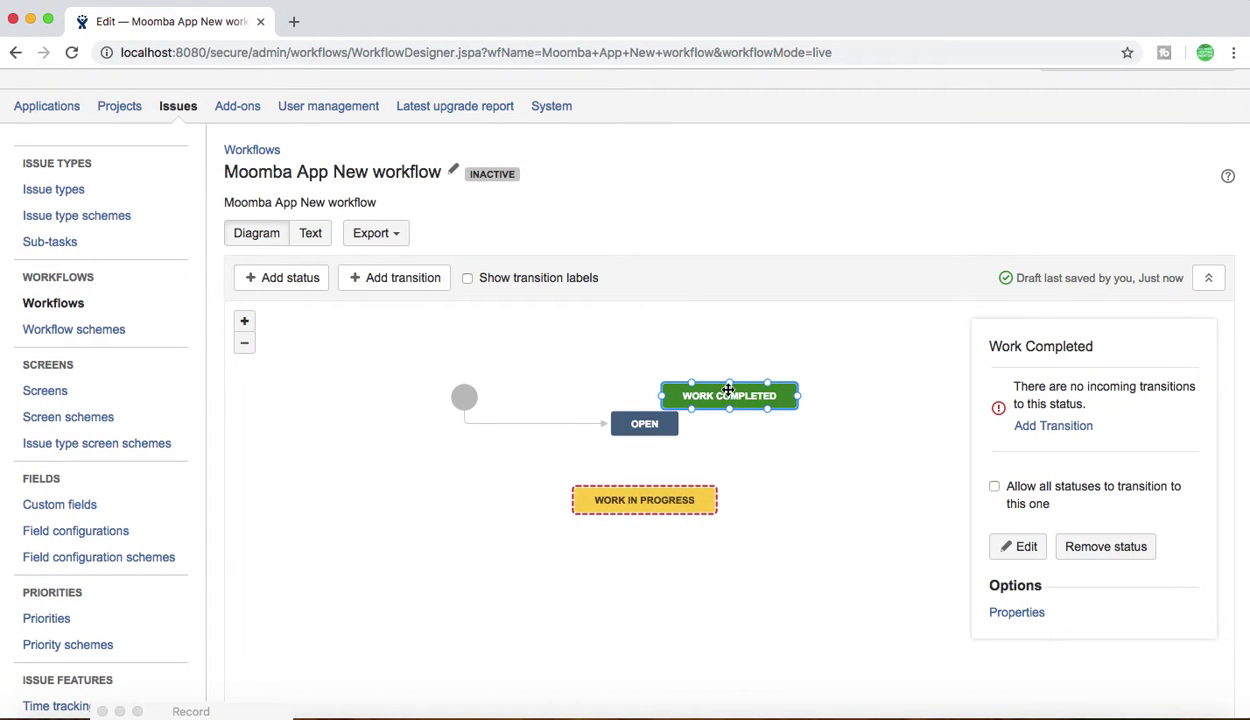
drag(729, 397, 647, 578)
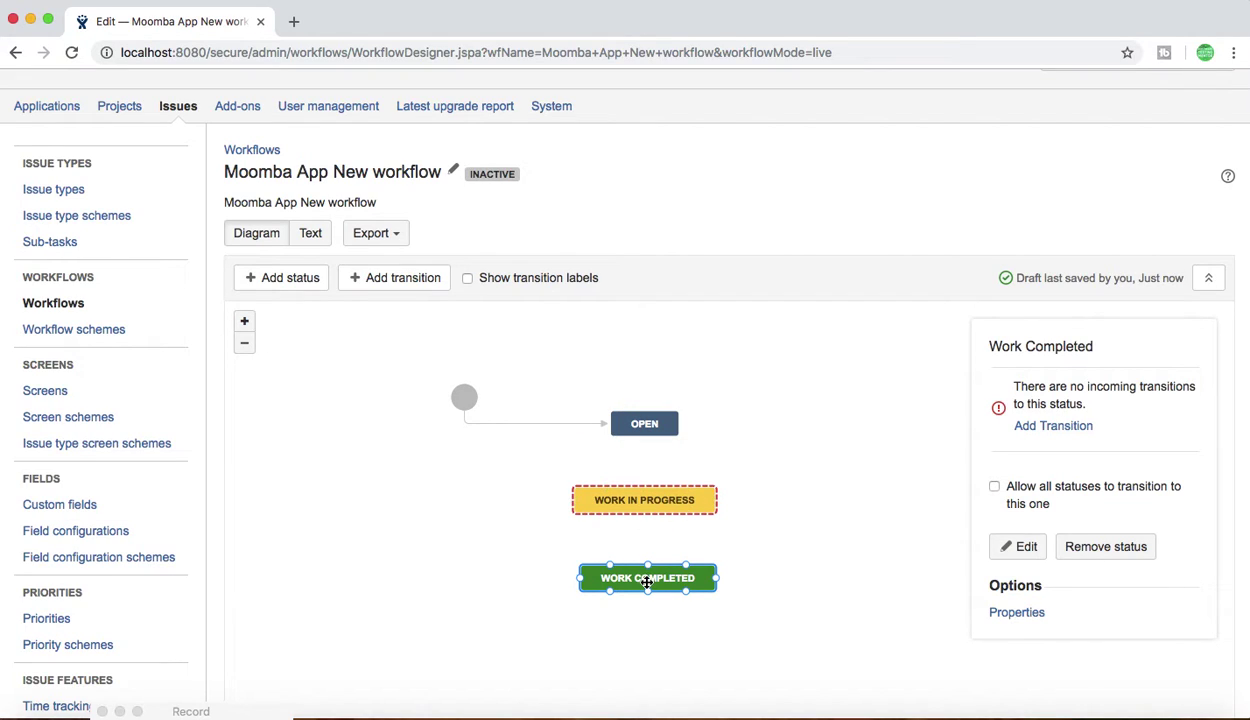
Allow all statuses to transition to Work in progress and to Work Completed.
click(679, 503)
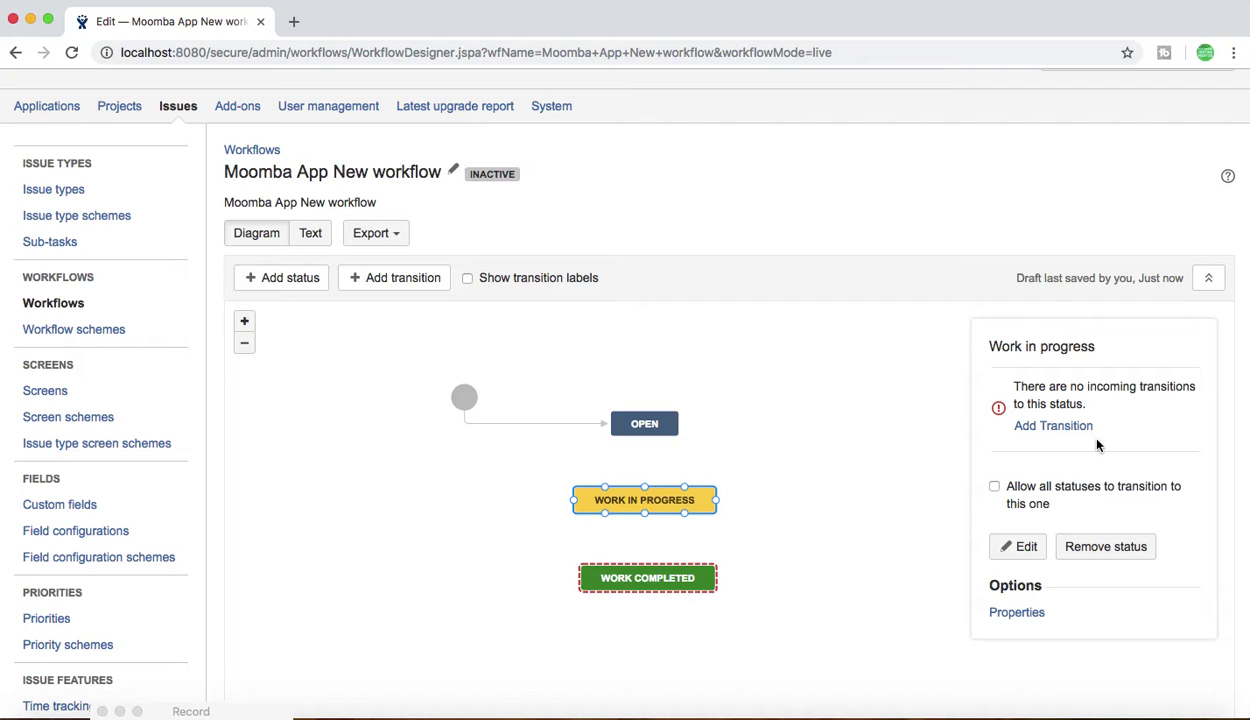
click(1044, 428)
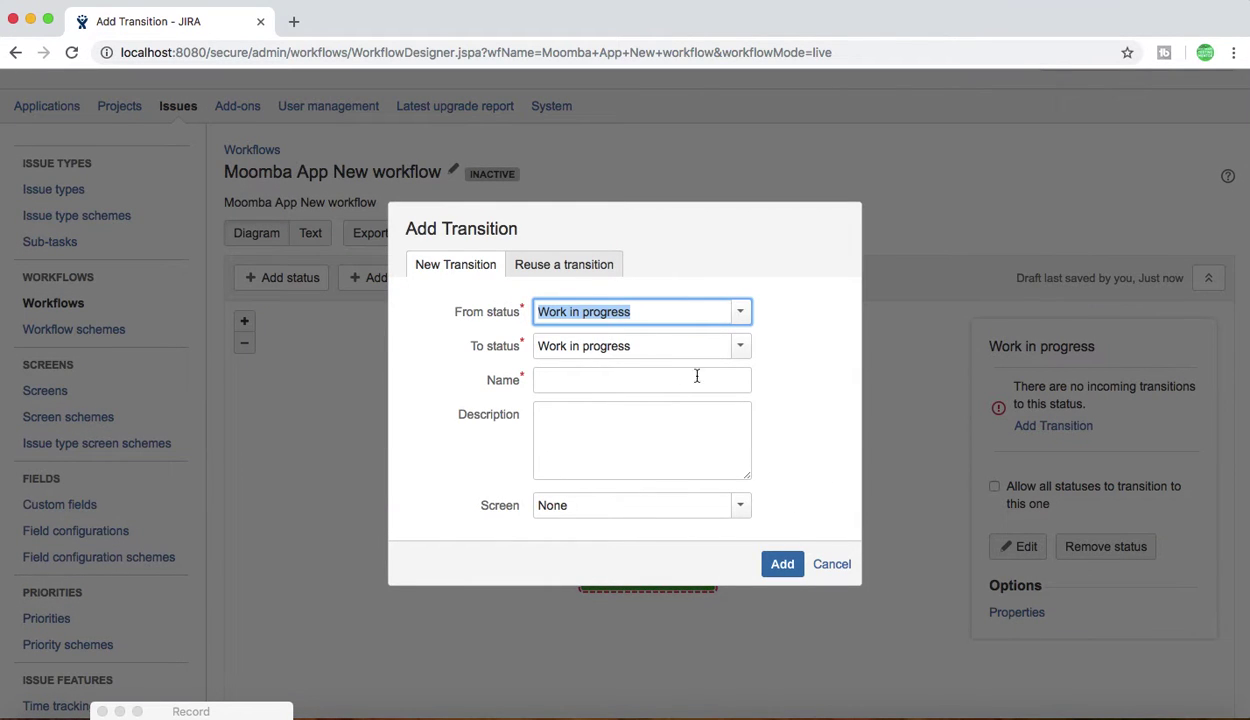
click(834, 566)
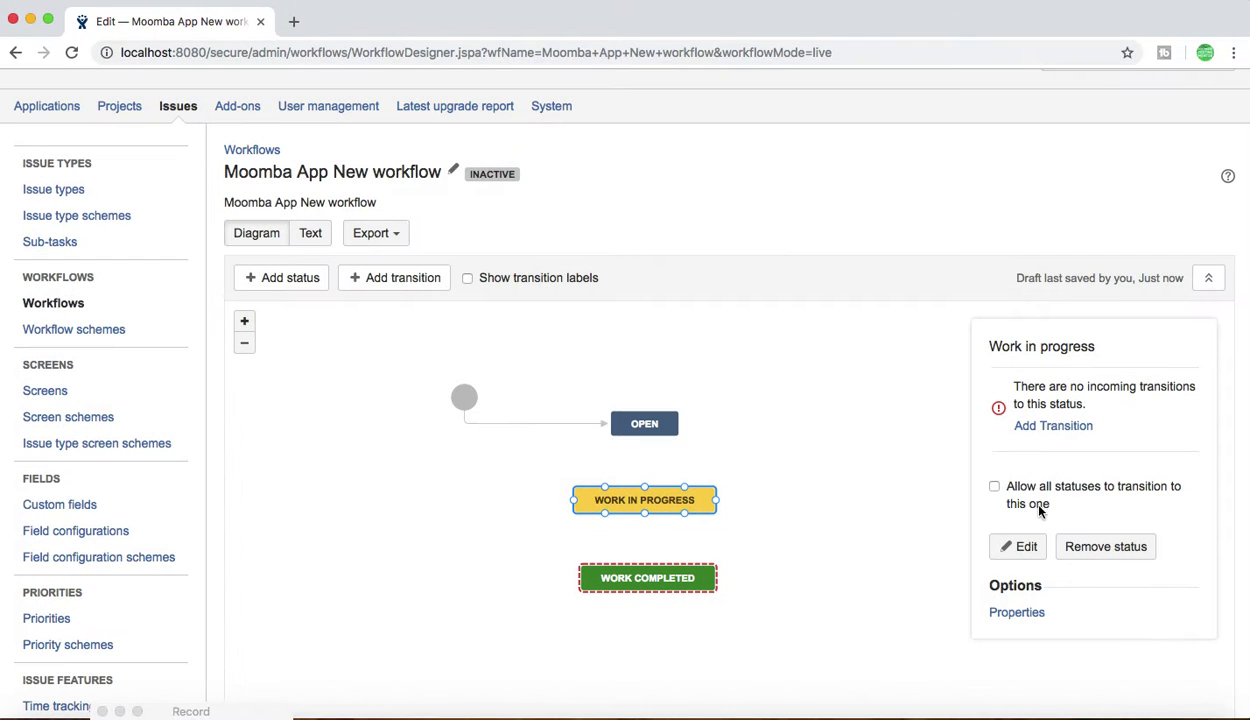
click(995, 487)
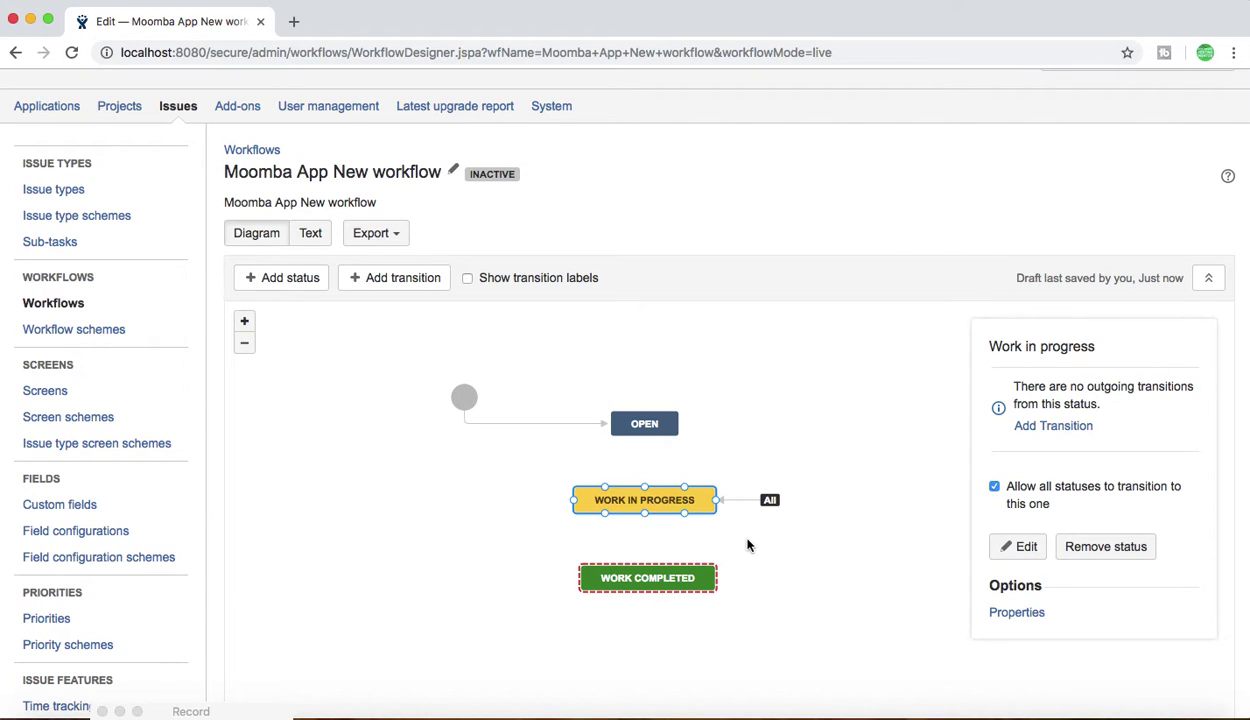
click(683, 584)
click(994, 486)
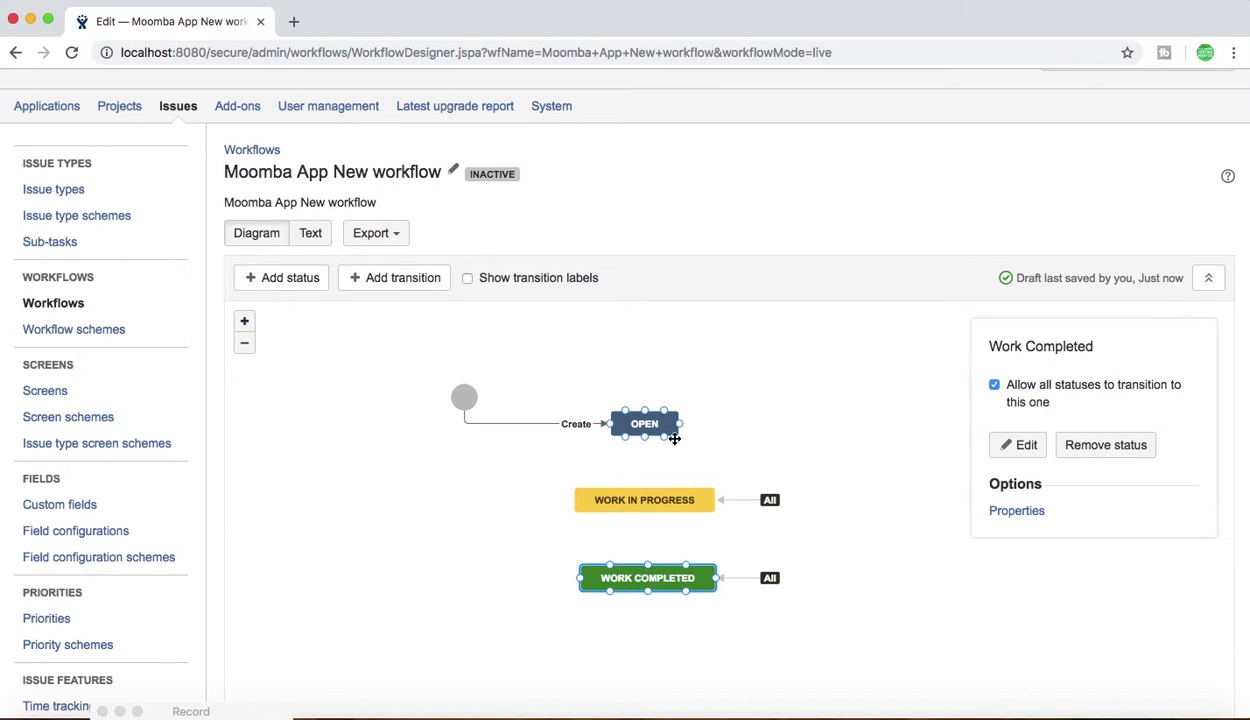
Allow all statuses to transition to Open, then check each status's All transition.
click(638, 423)
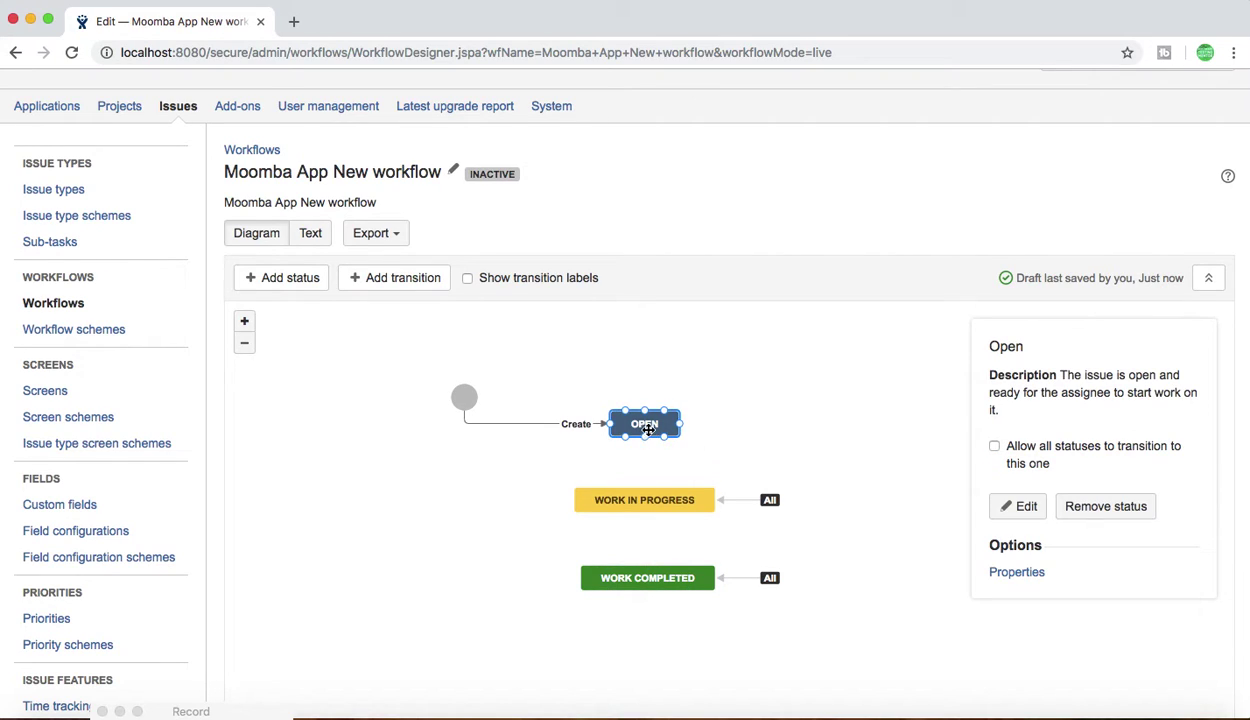
click(994, 446)
click(789, 418)
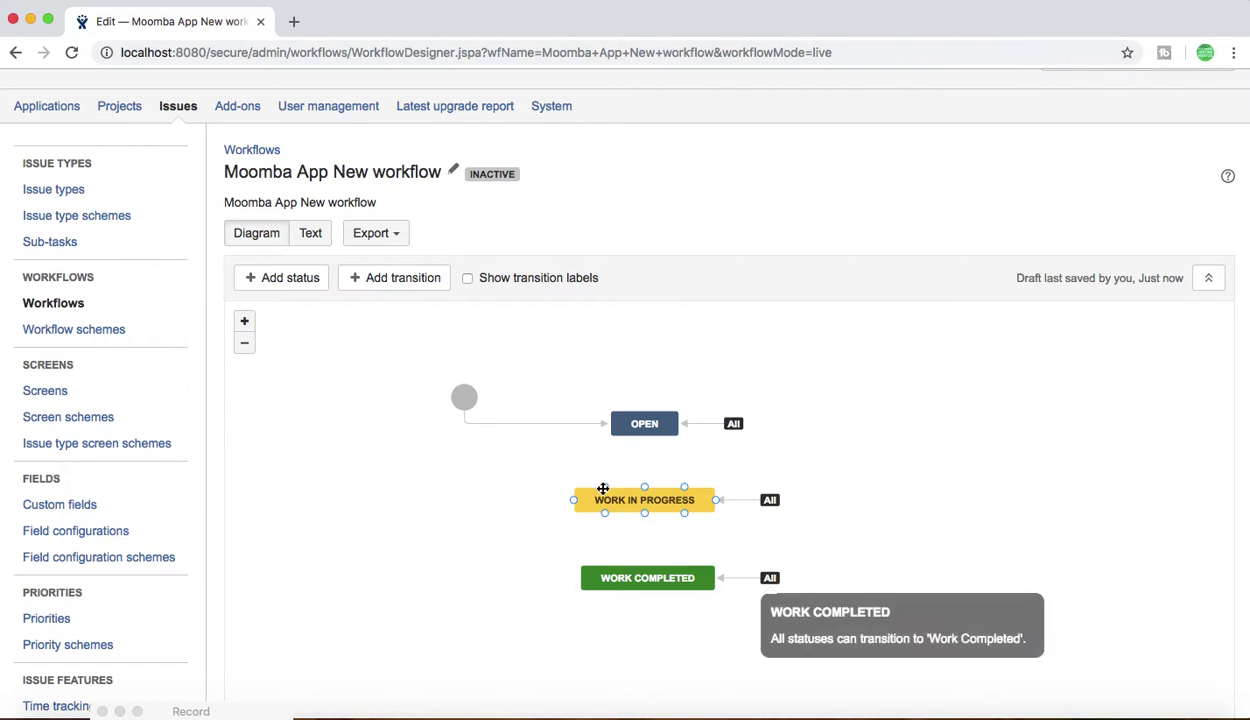
click(646, 424)
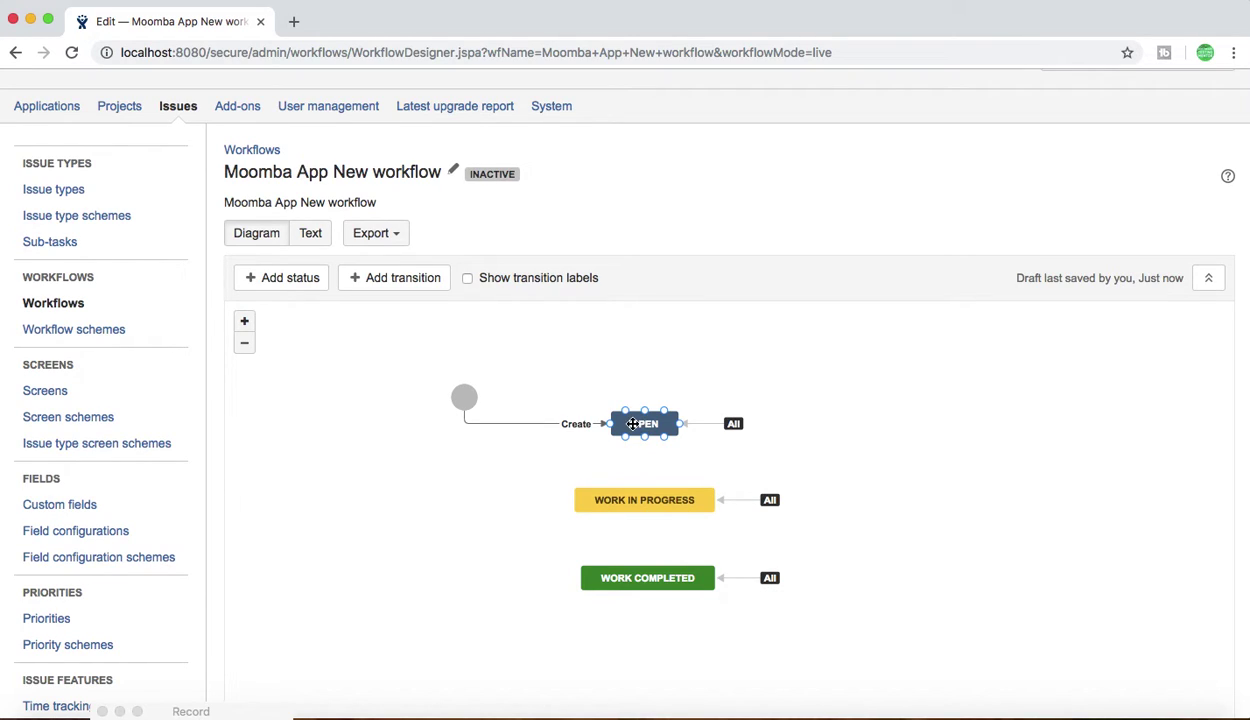
click(631, 501)
click(637, 590)
click(516, 586)
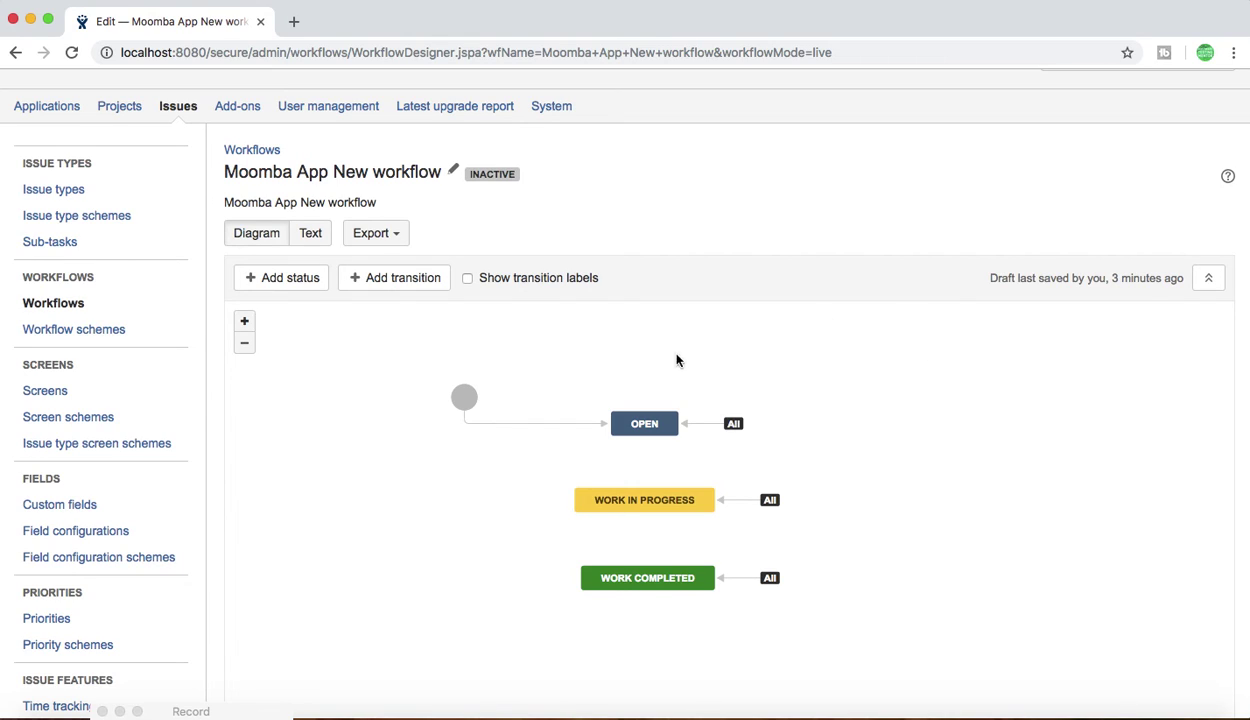
mouse_move(628, 502)
click(703, 424)
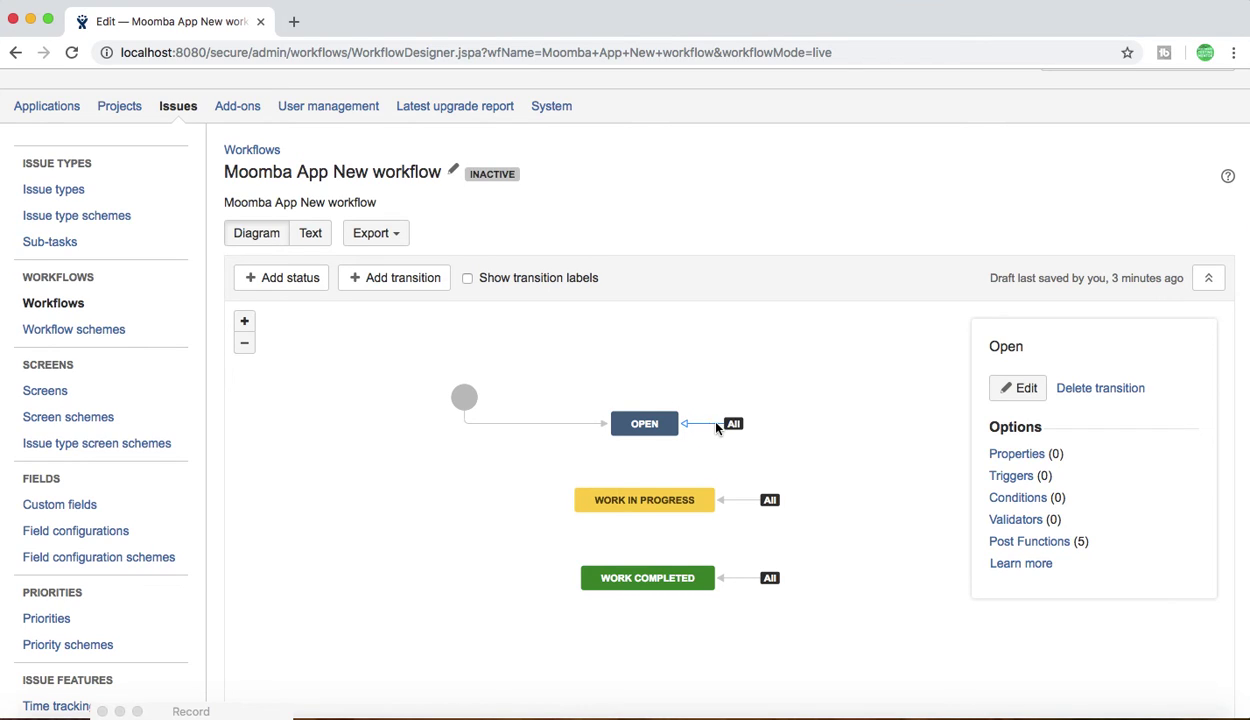
click(740, 501)
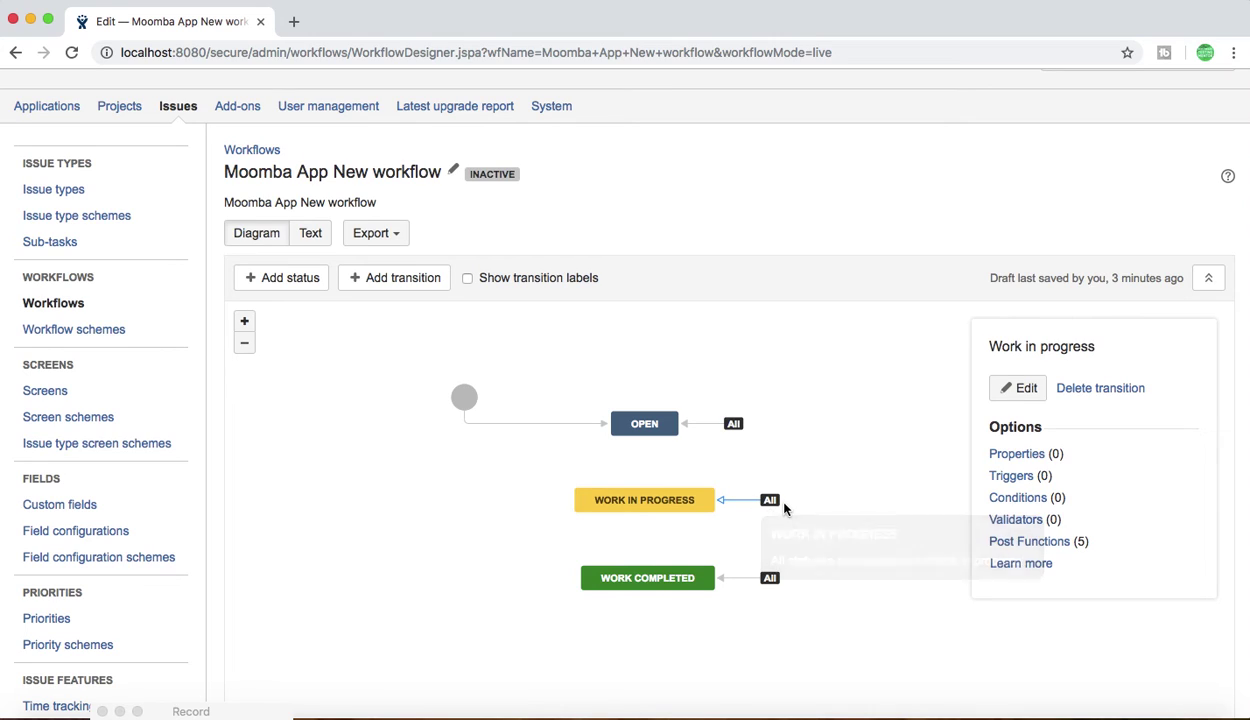
mouse_move(709, 499)
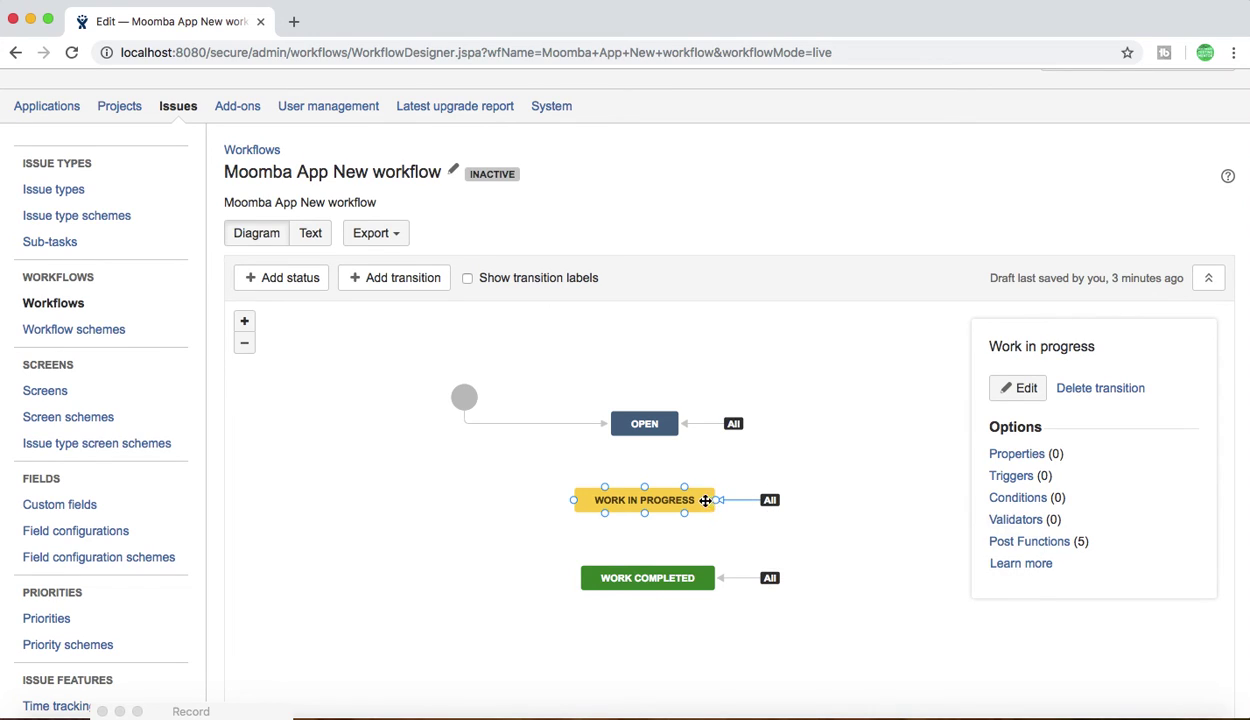
click(704, 424)
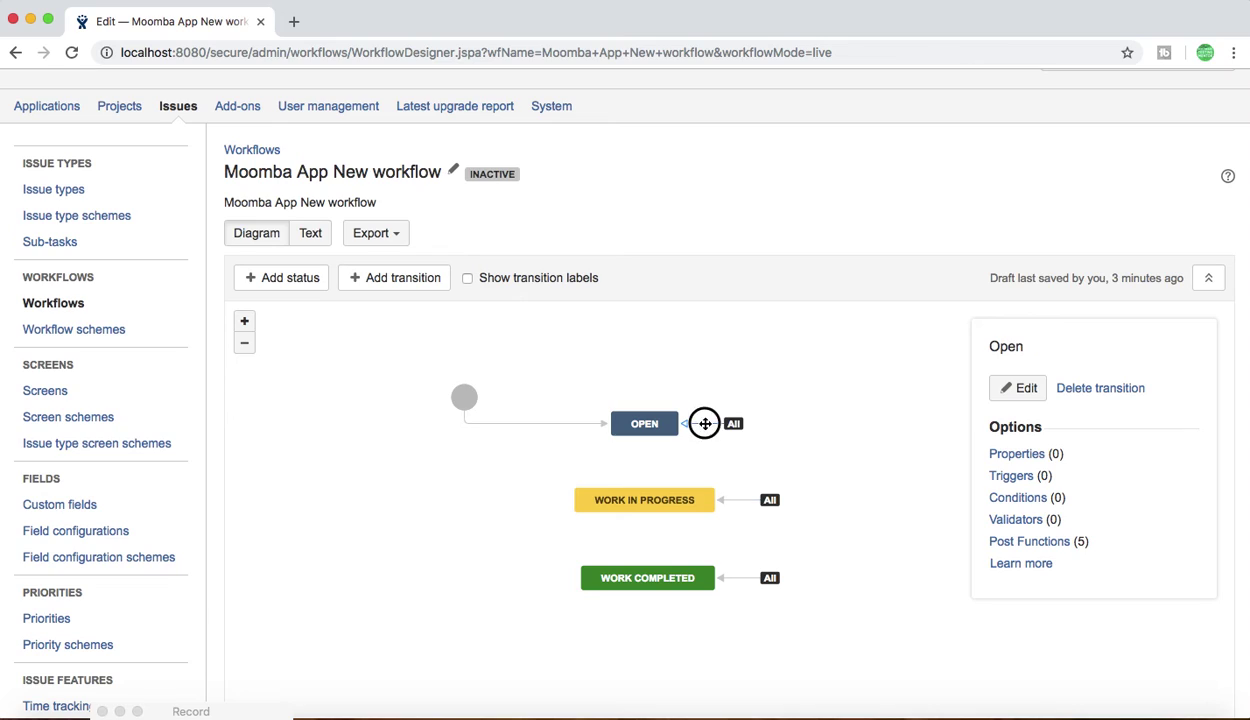
click(827, 509)
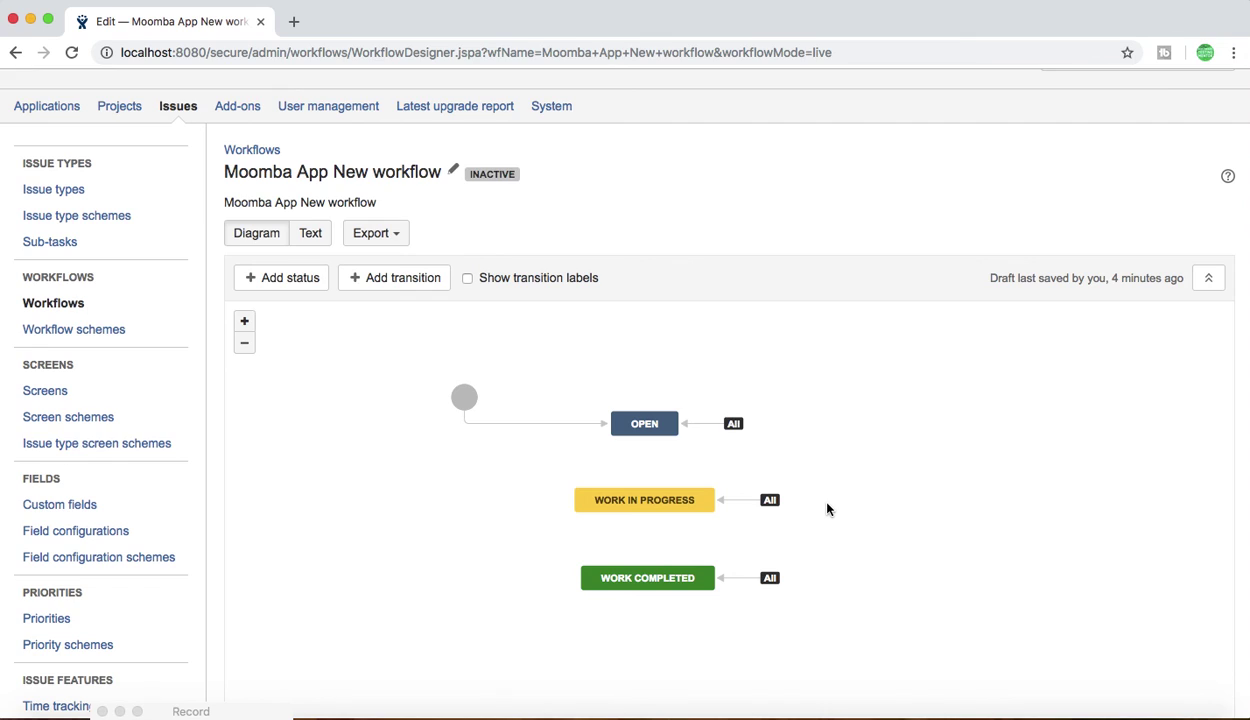
click(880, 2)
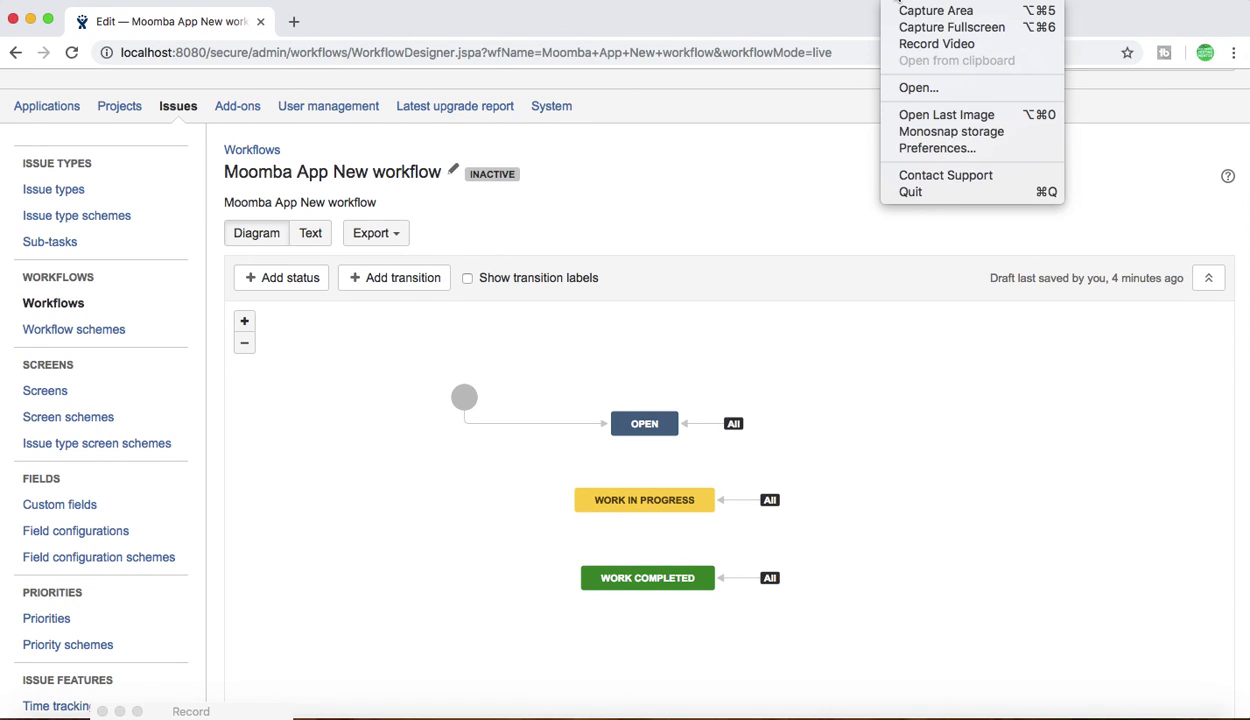
click(856, 2)
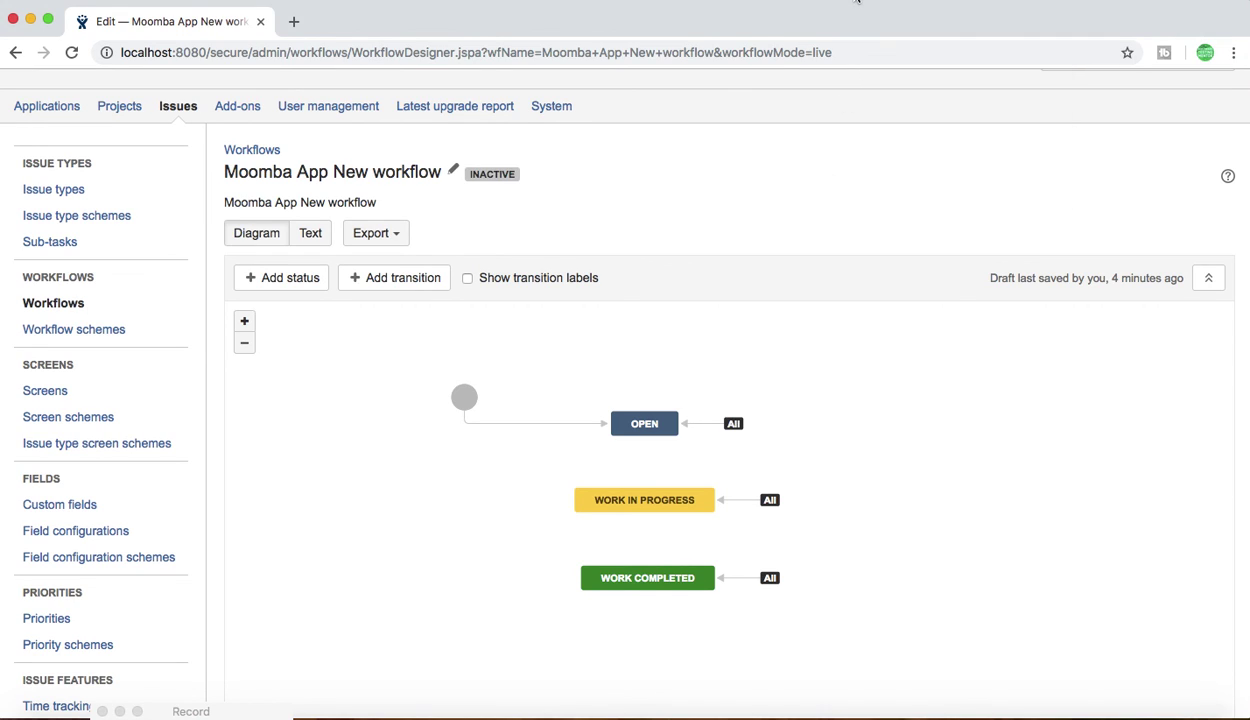